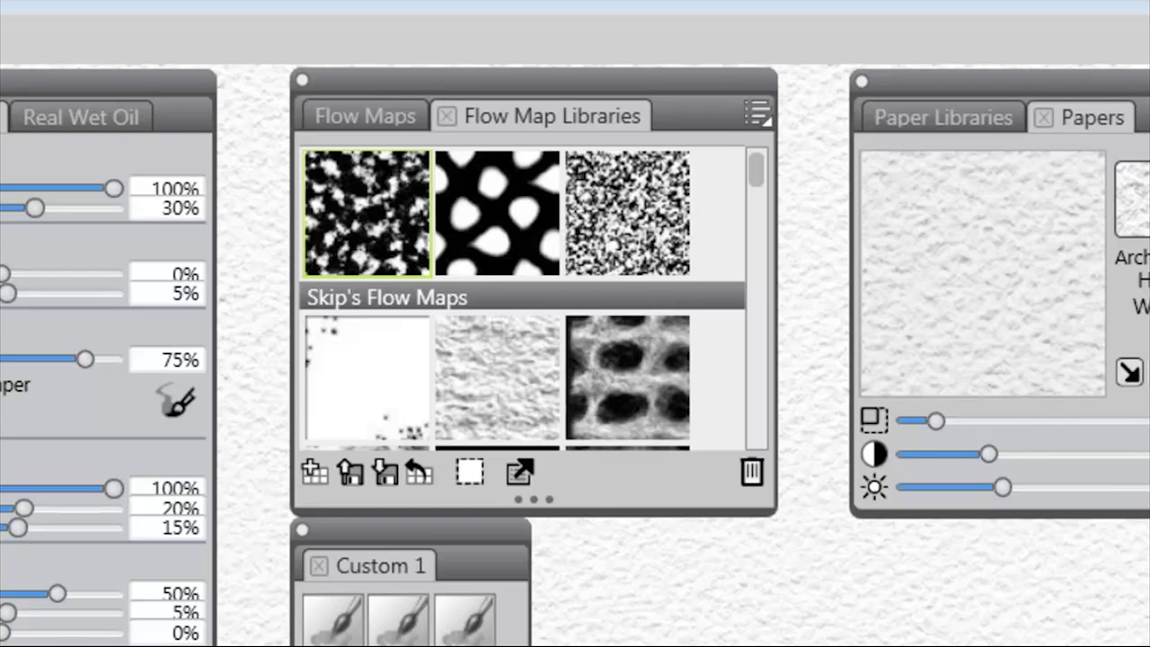
- Compare the Clouds flow map details with the paper texture library and current paper
left_click(387, 115)
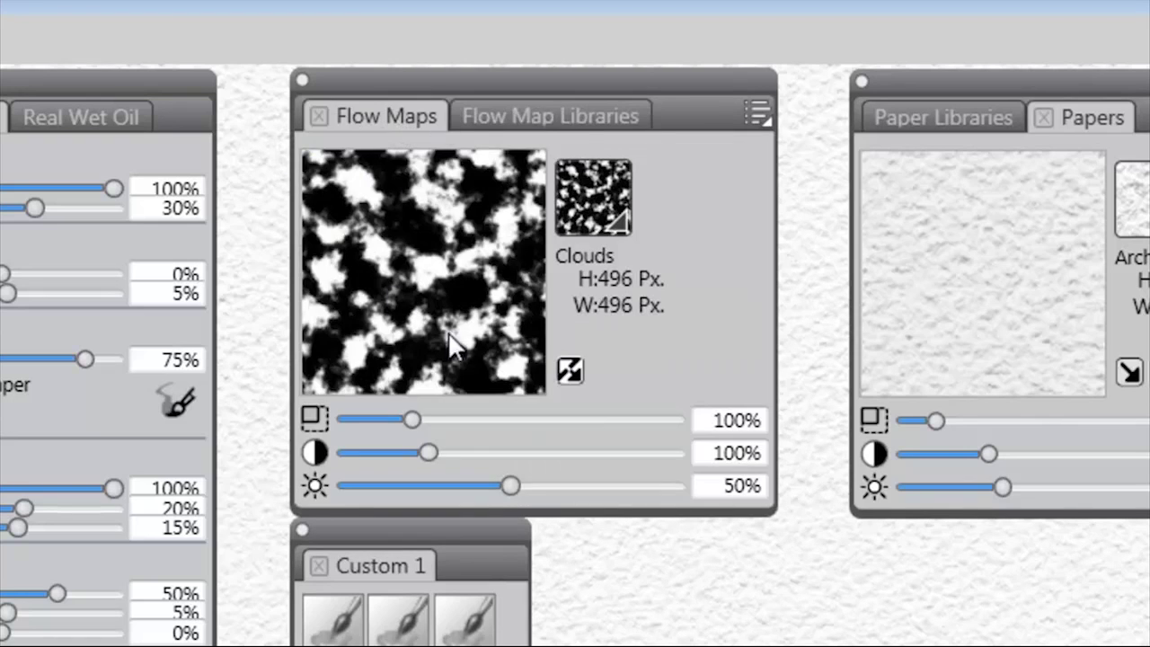
left_click(555, 116)
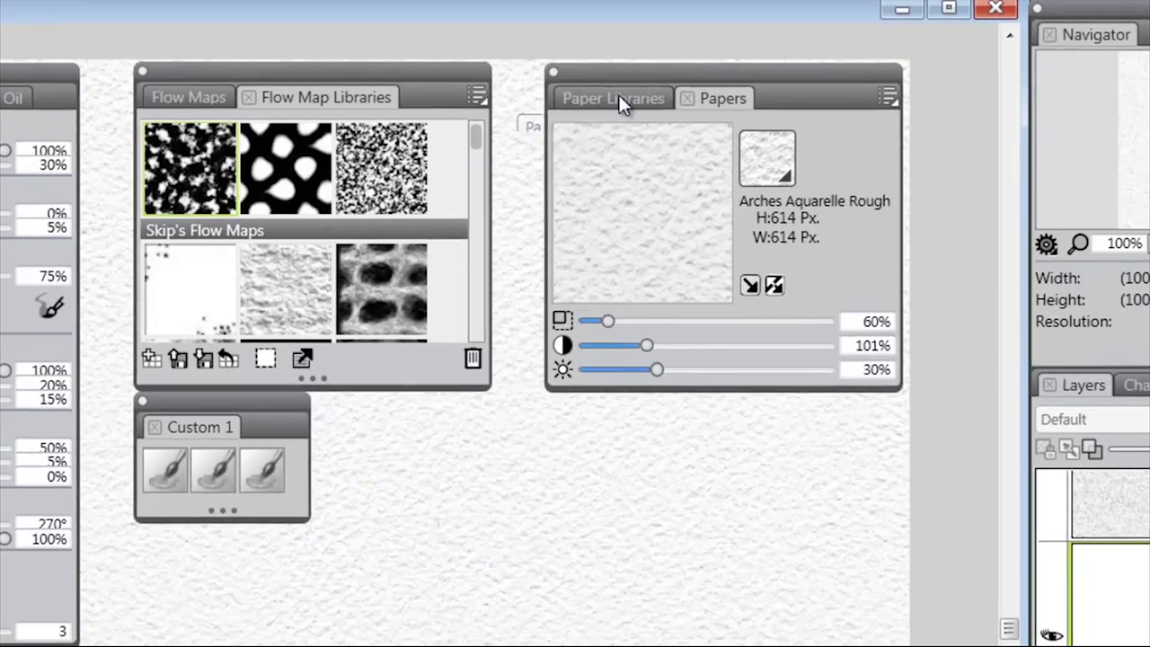
left_click(937, 117)
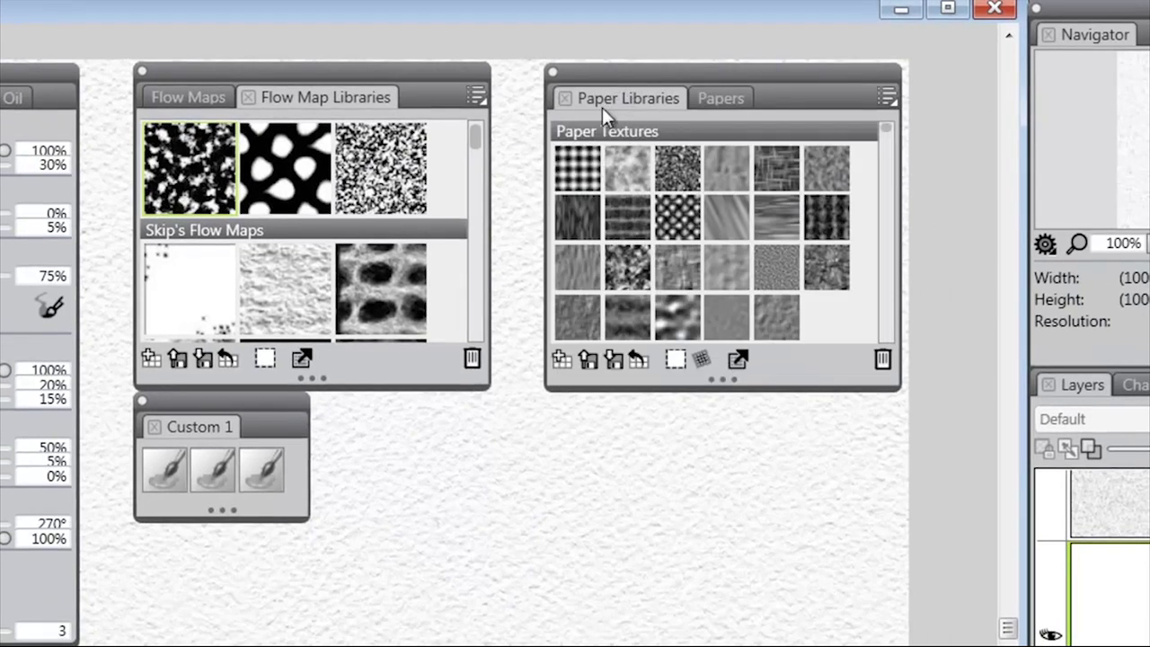
left_click(719, 97)
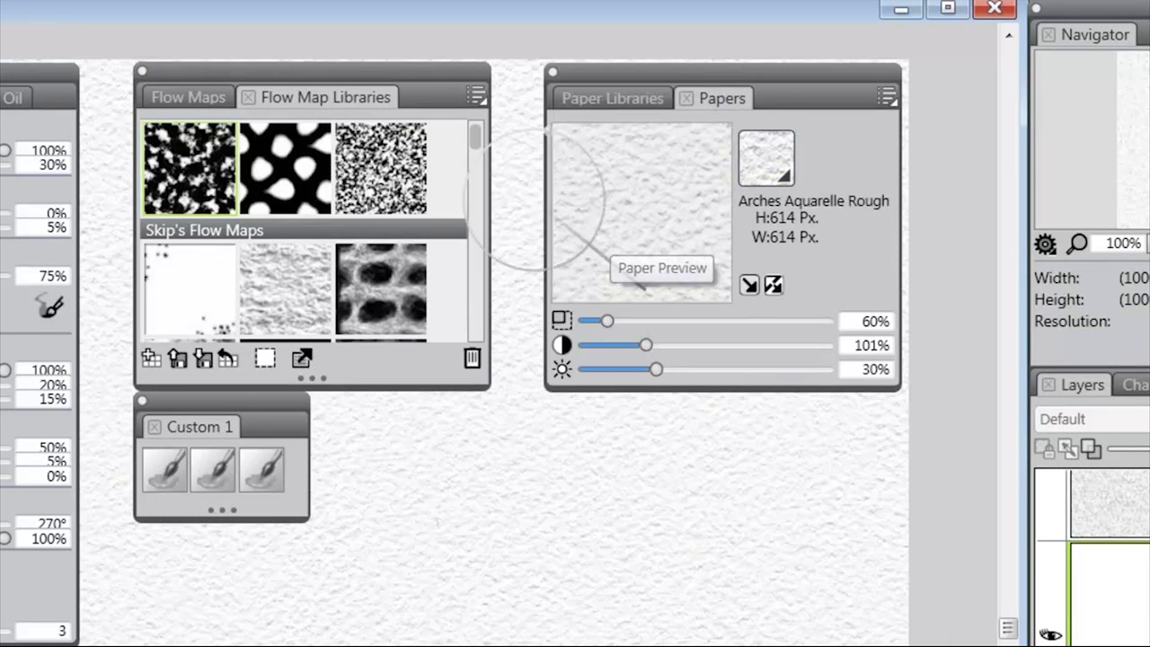
left_click(199, 97)
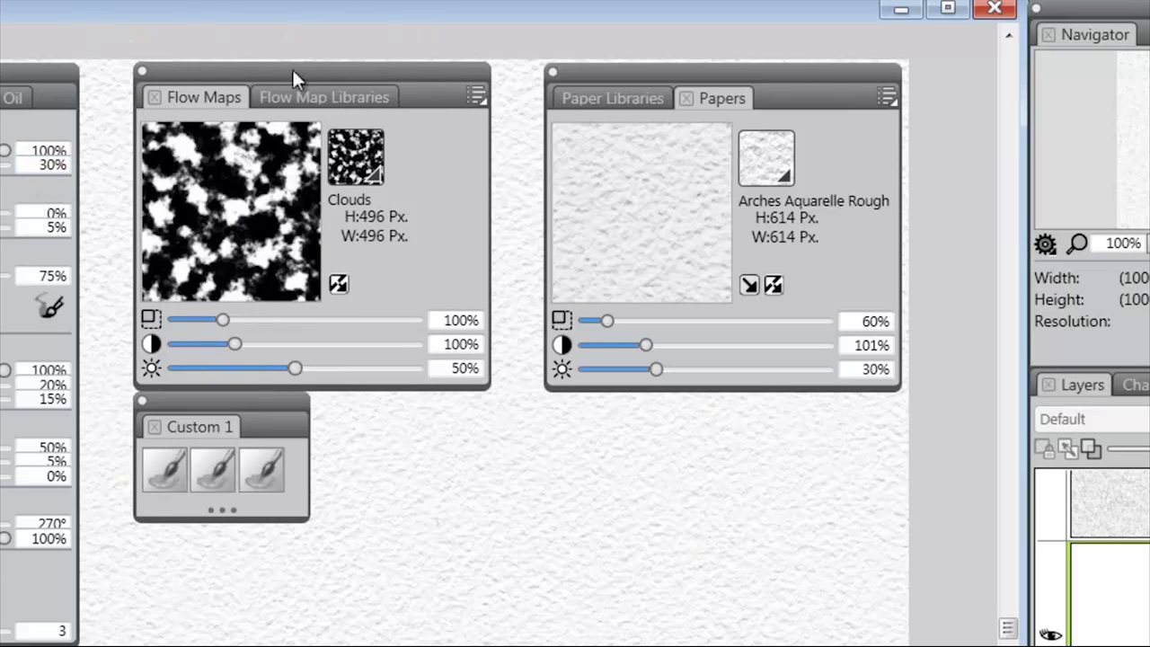
left_click(312, 97)
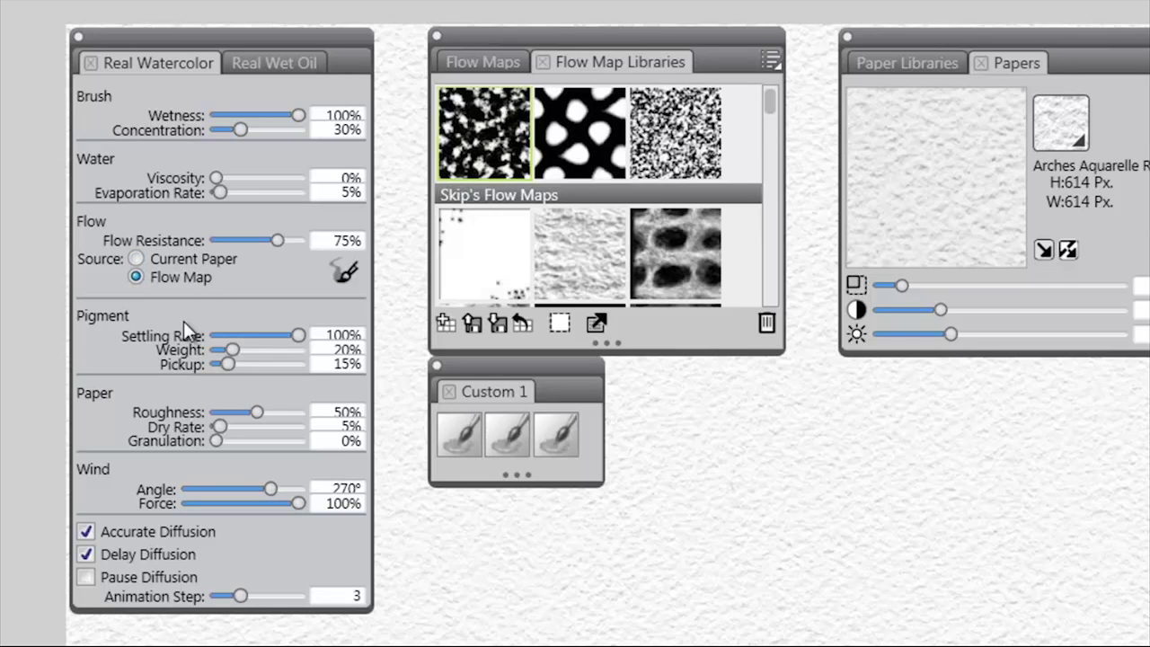
- Check the Real Wet Oil settings, then pick Melted Flowmap from the Custom 1 palette
left_click(262, 66)
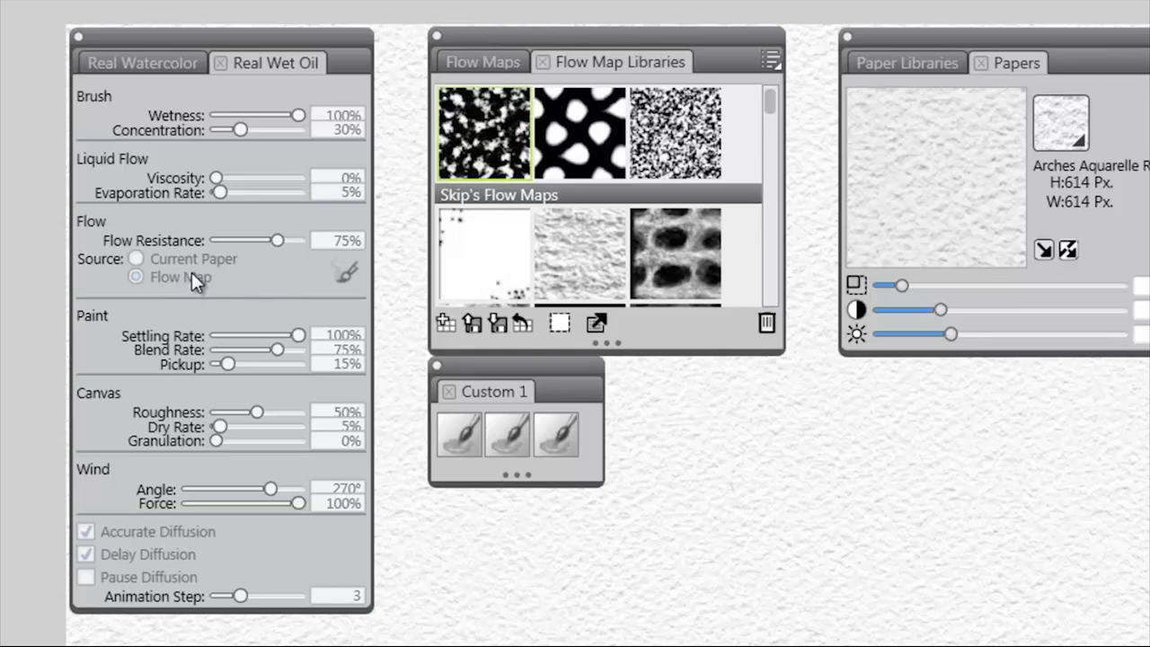
left_click(184, 66)
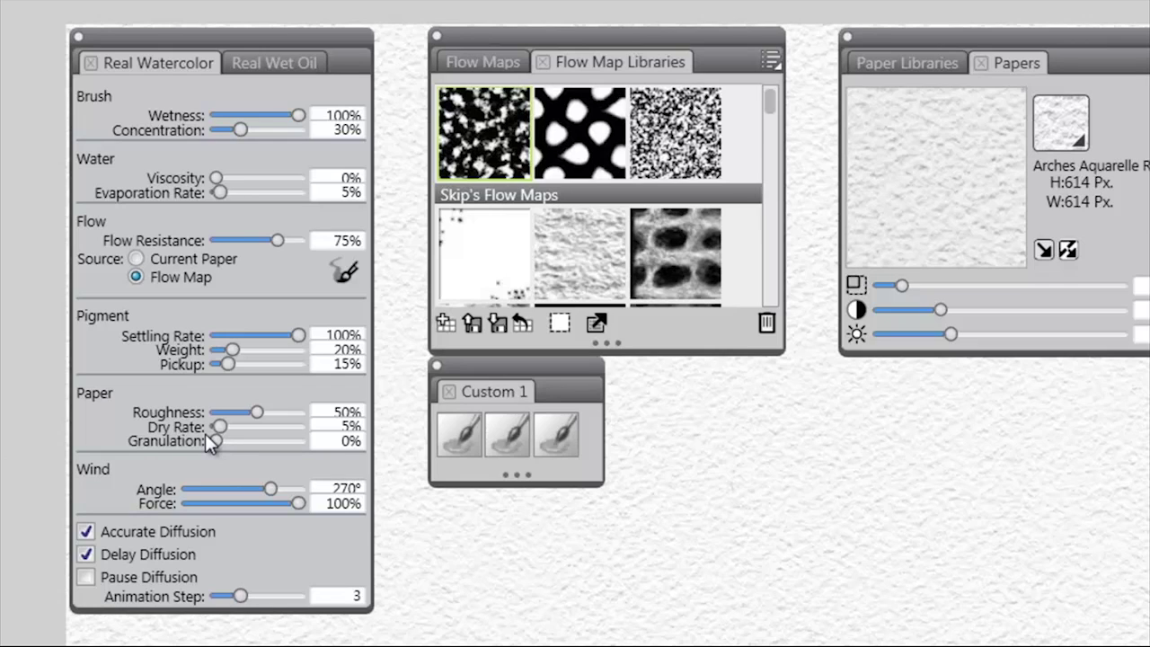
left_click(465, 437)
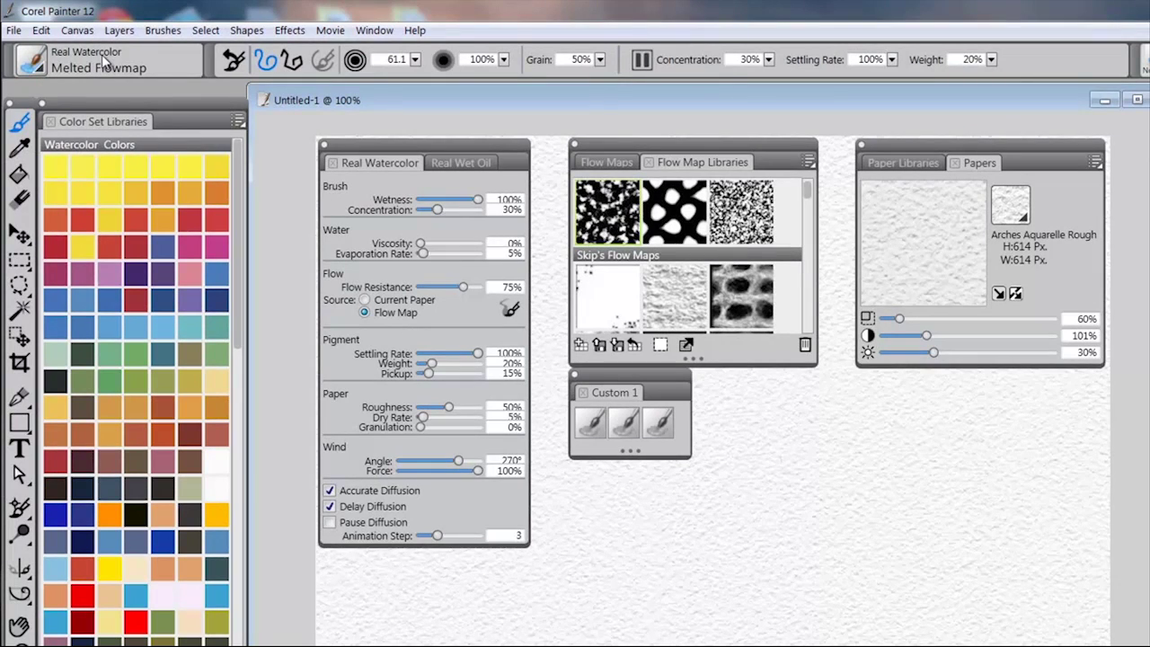
left_click(33, 63)
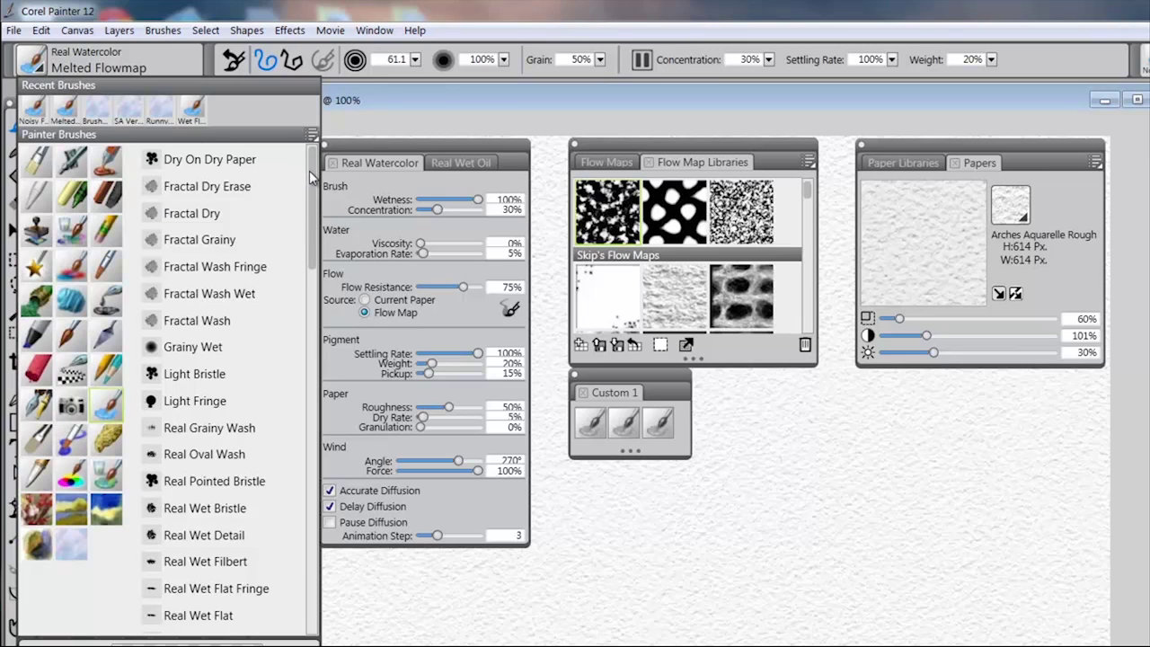
left_click_drag(311, 178, 293, 557)
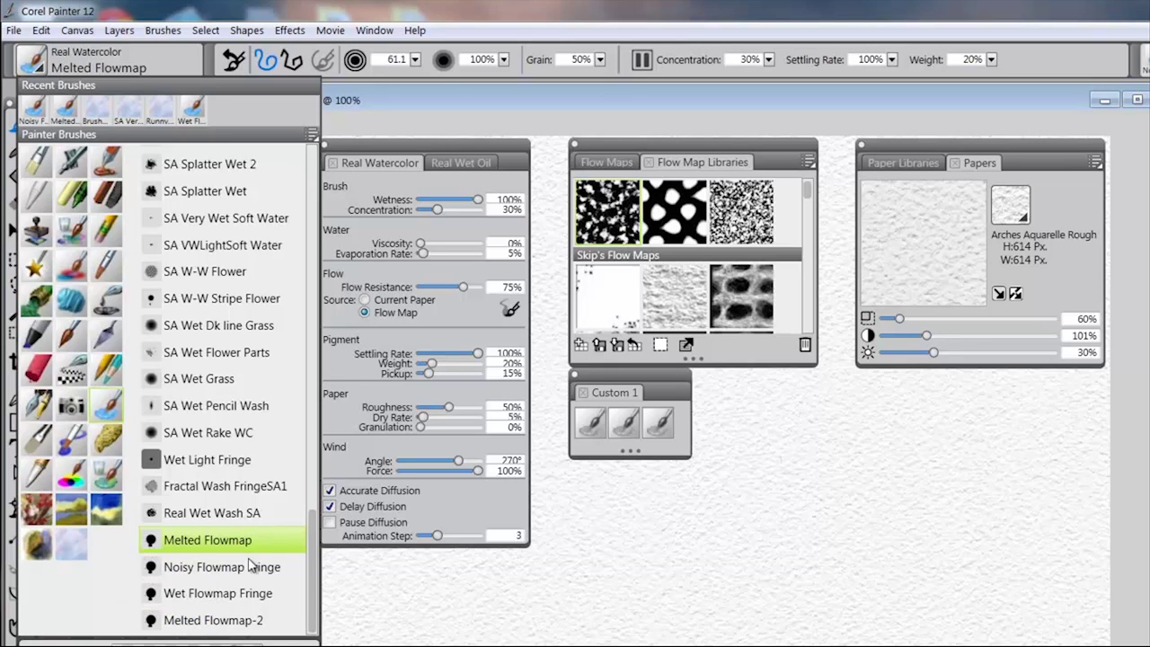
left_click_drag(308, 537, 308, 131)
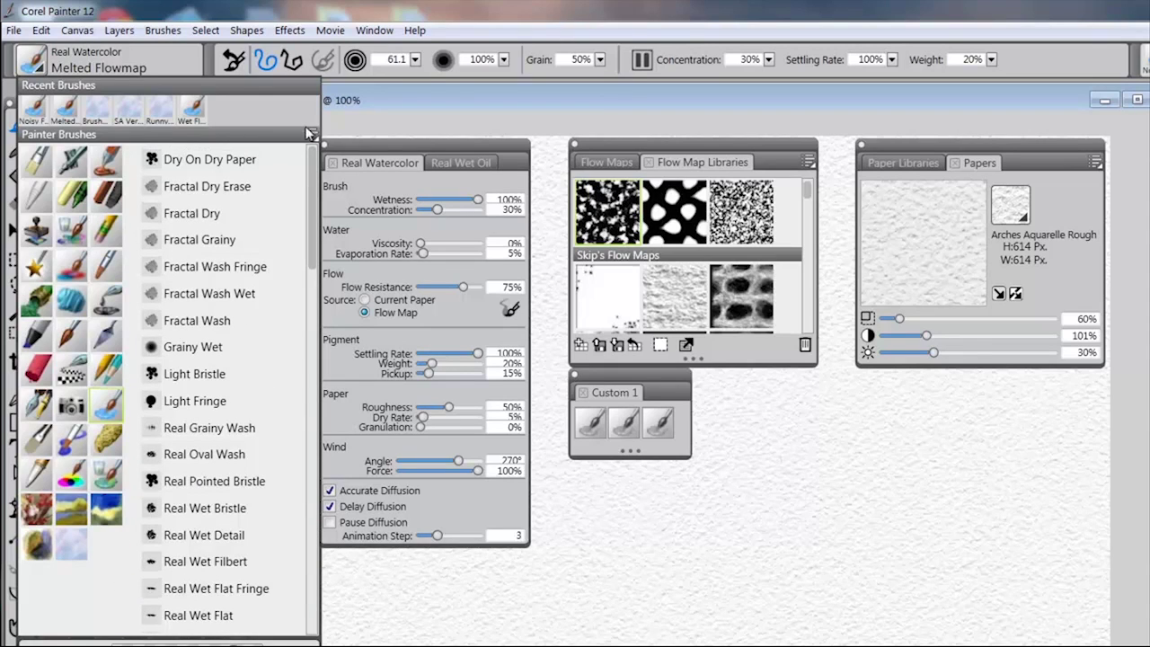
left_click(389, 101)
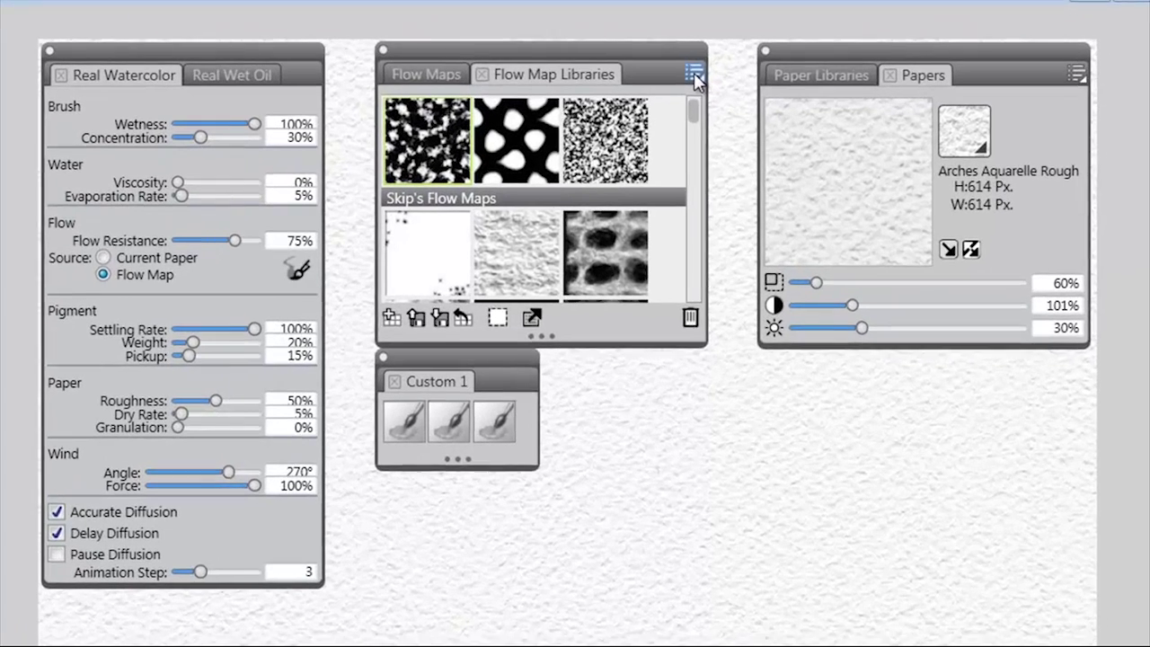
- Check the flow map and paper library menus, ending on the 496×496 px Clouds flow map
left_click(690, 70)
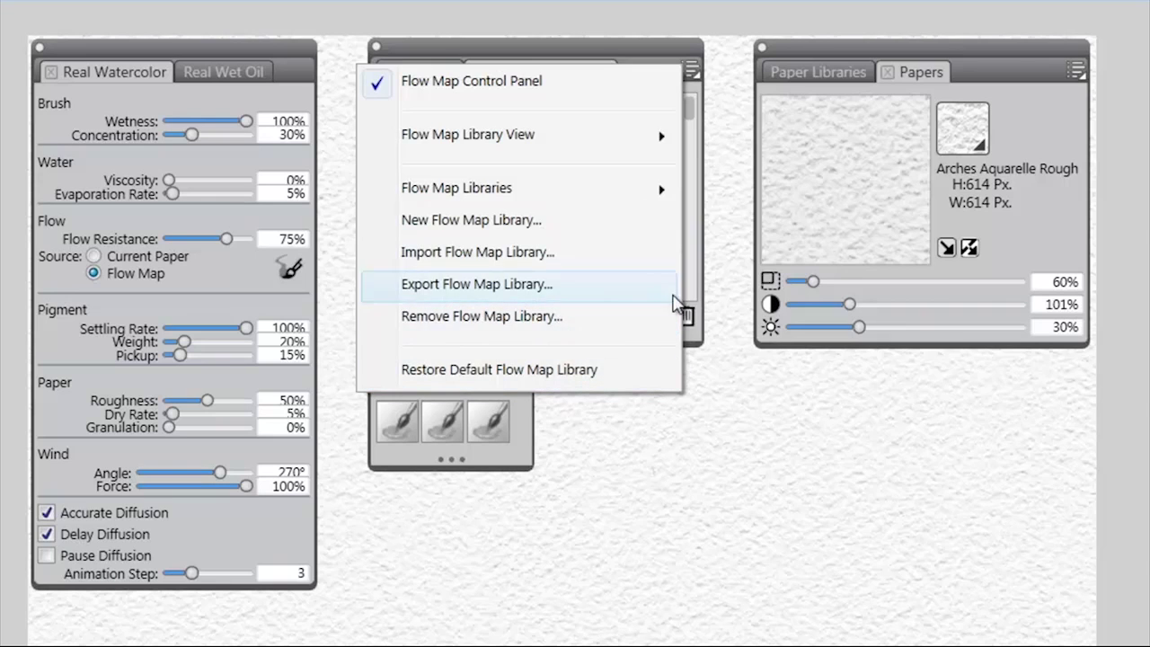
left_click(840, 72)
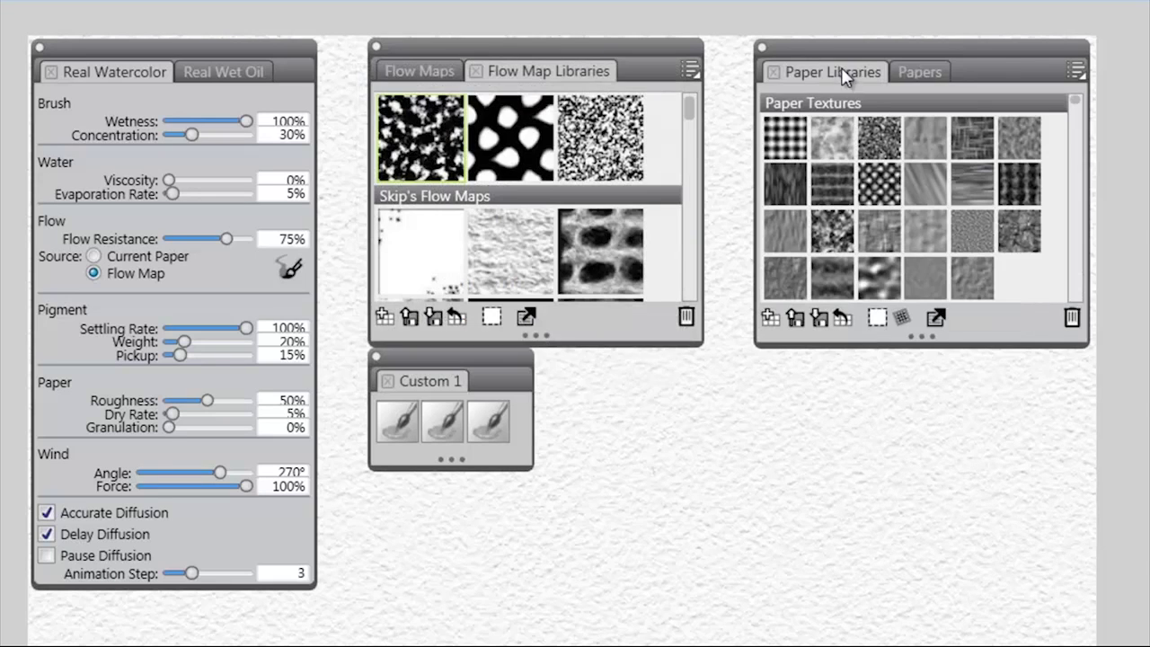
left_click(1073, 70)
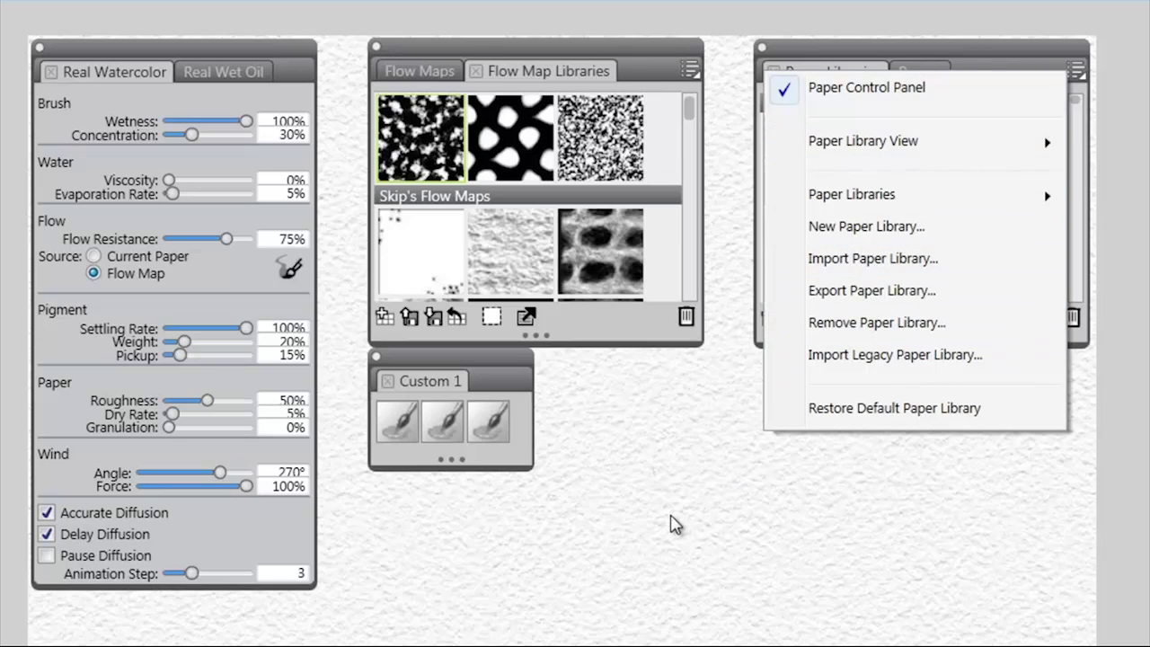
left_click(435, 71)
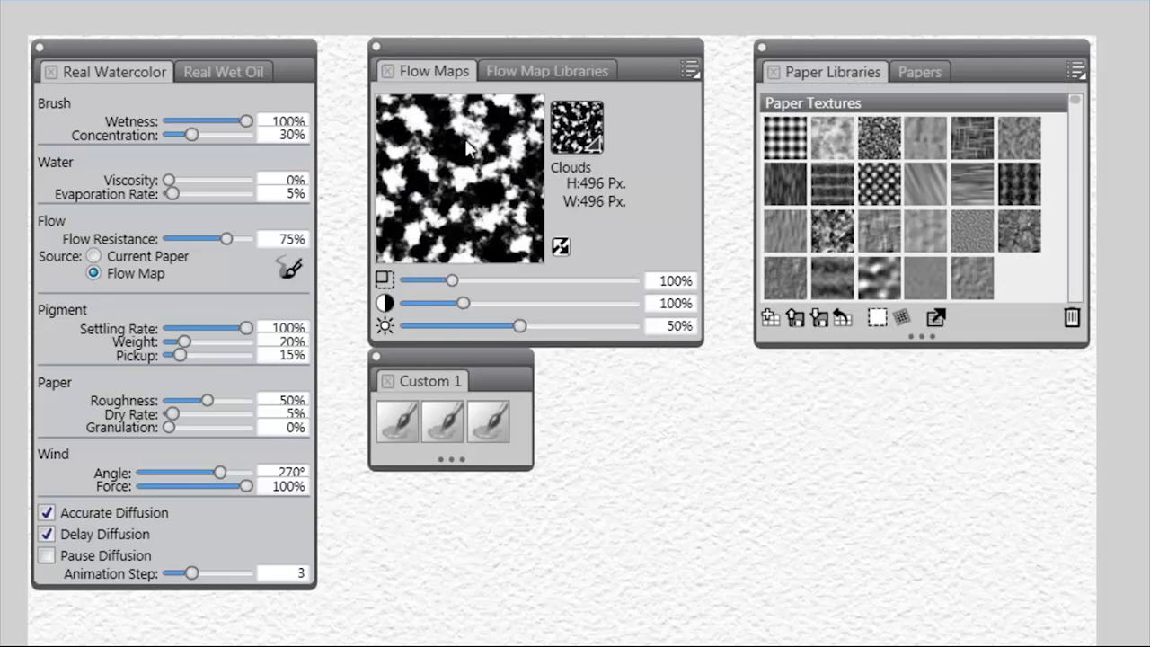
- Display the current paper, Arches Aquarelle Rough at 614×614 px, beside the Clouds flow map
left_click(917, 72)
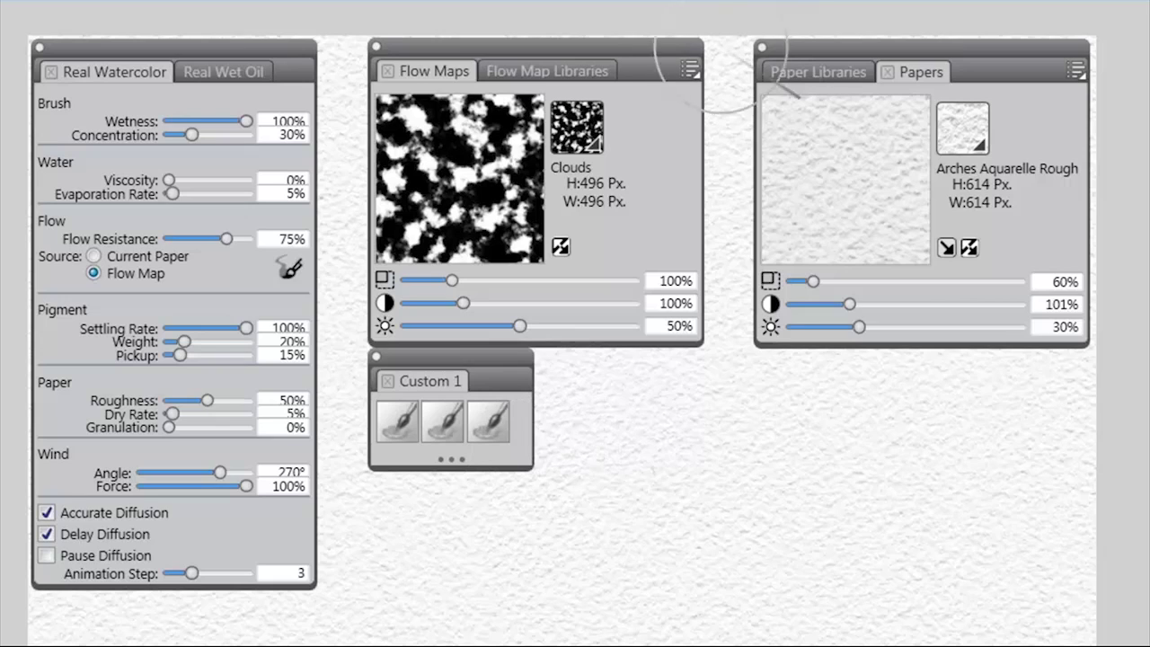
left_click(1075, 70)
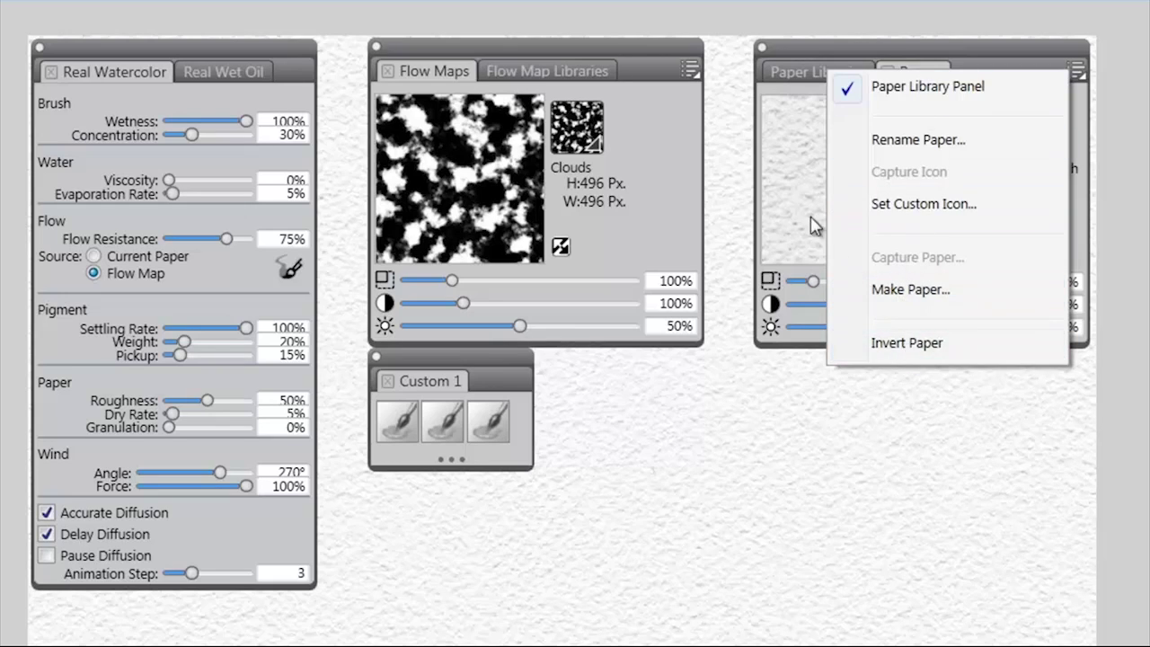
left_click(691, 69)
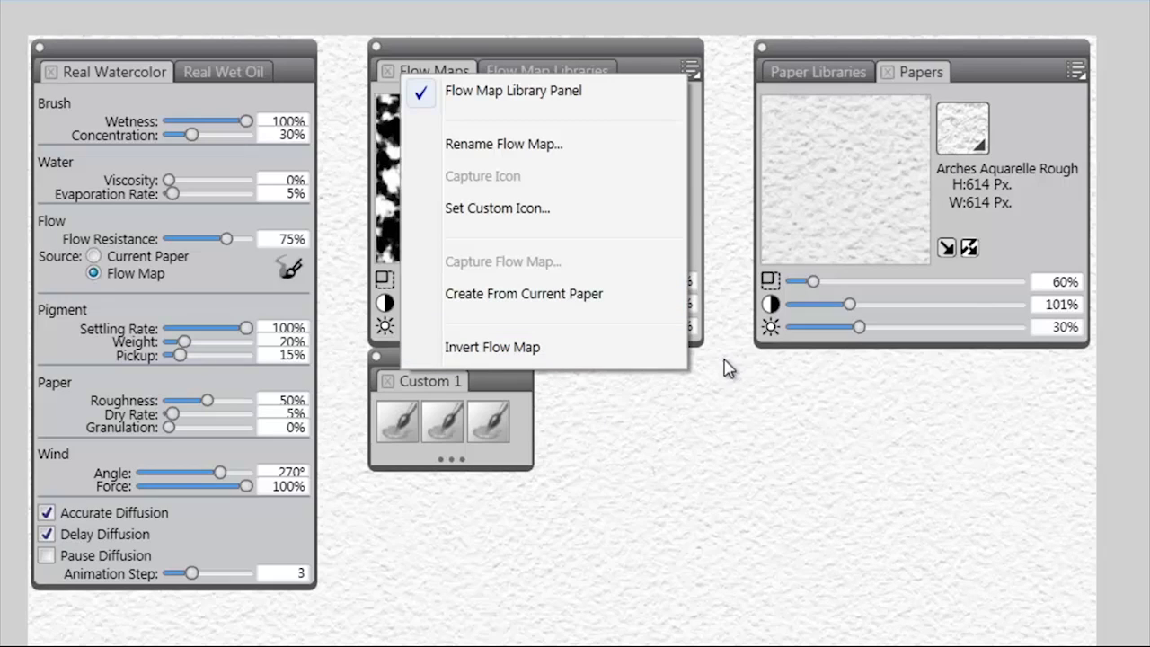
left_click(728, 421)
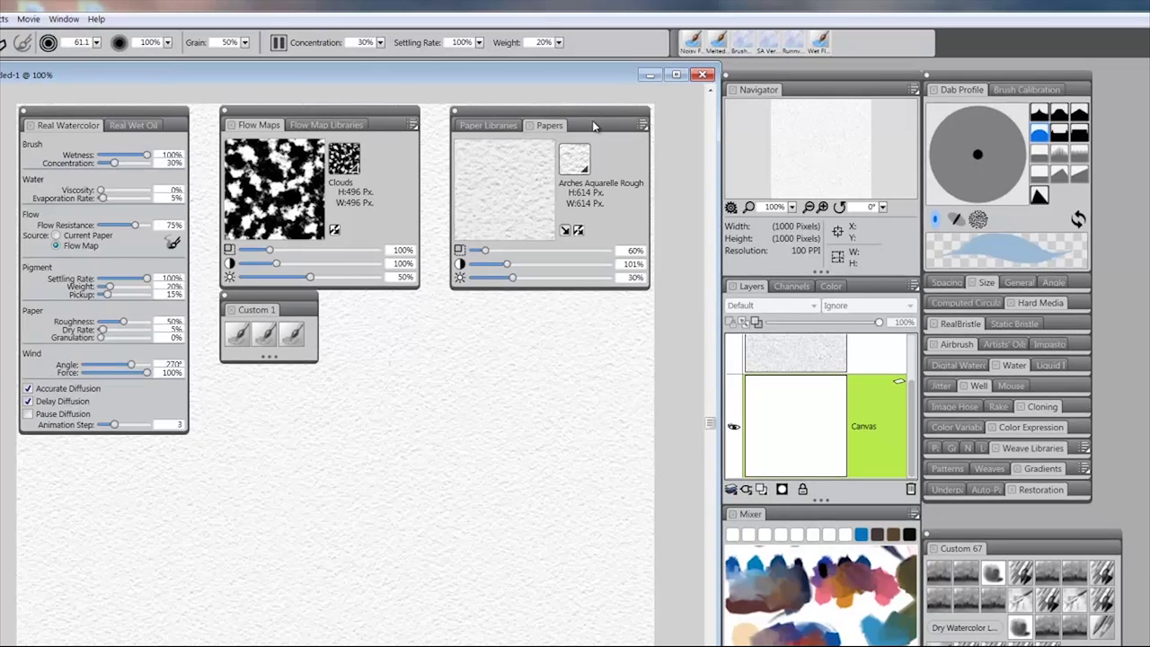
- Dock the paper and flow map panels beside the Navigator, showing the current paper settings
left_click_drag(593, 126, 778, 94)
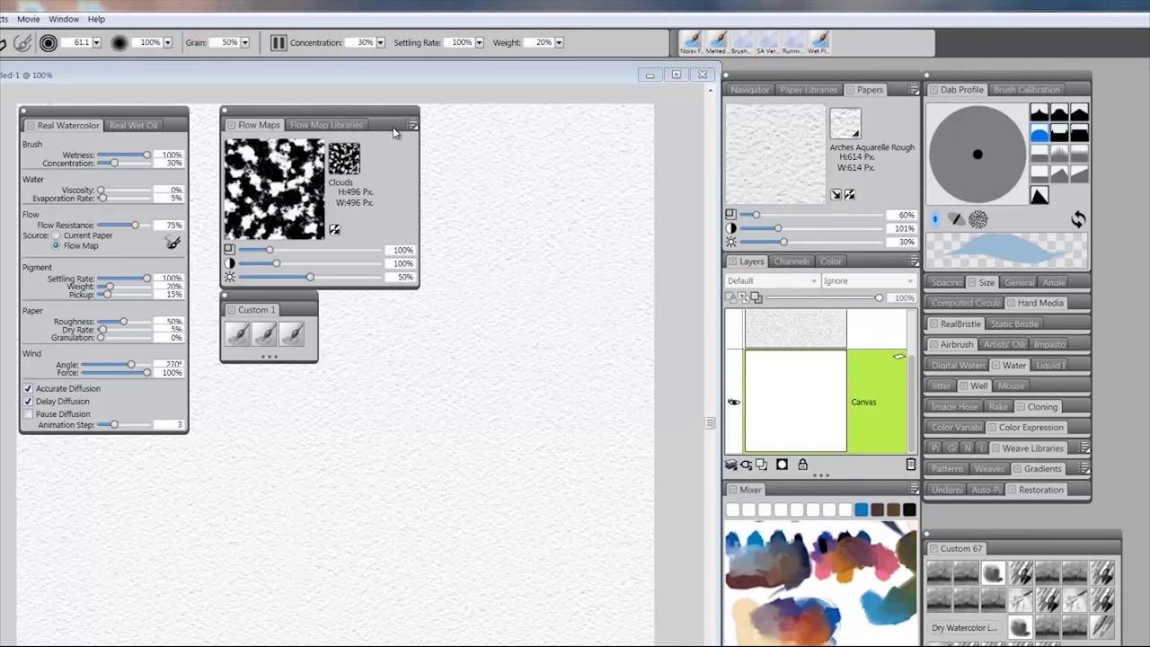
left_click_drag(393, 133, 840, 99)
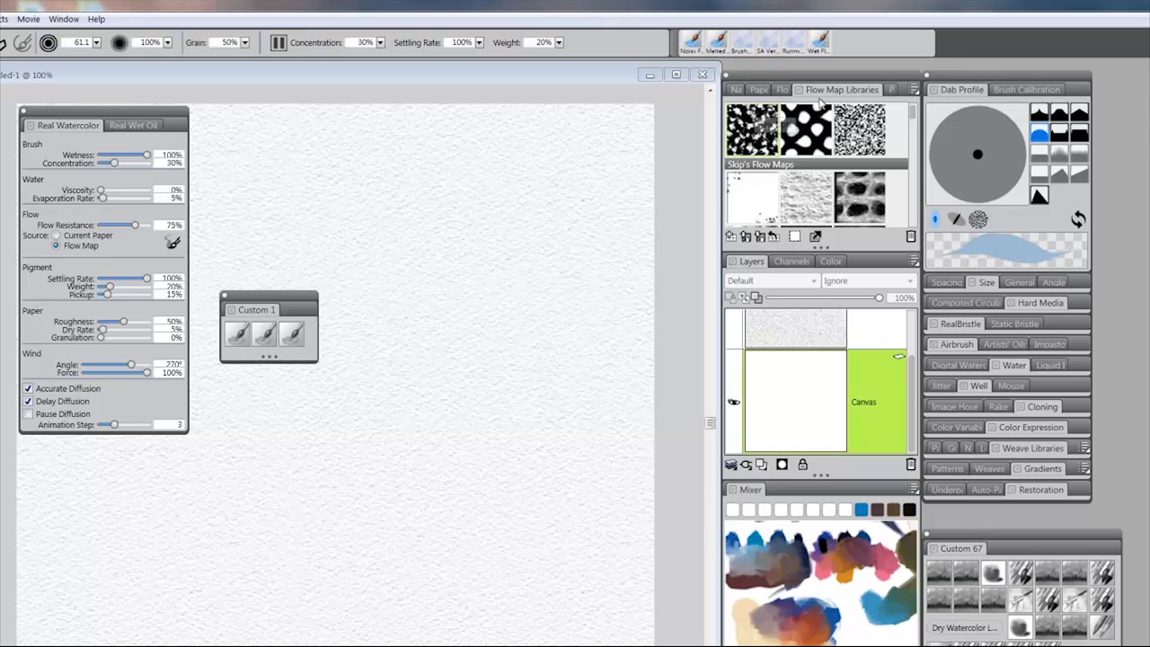
left_click_drag(890, 90, 777, 90)
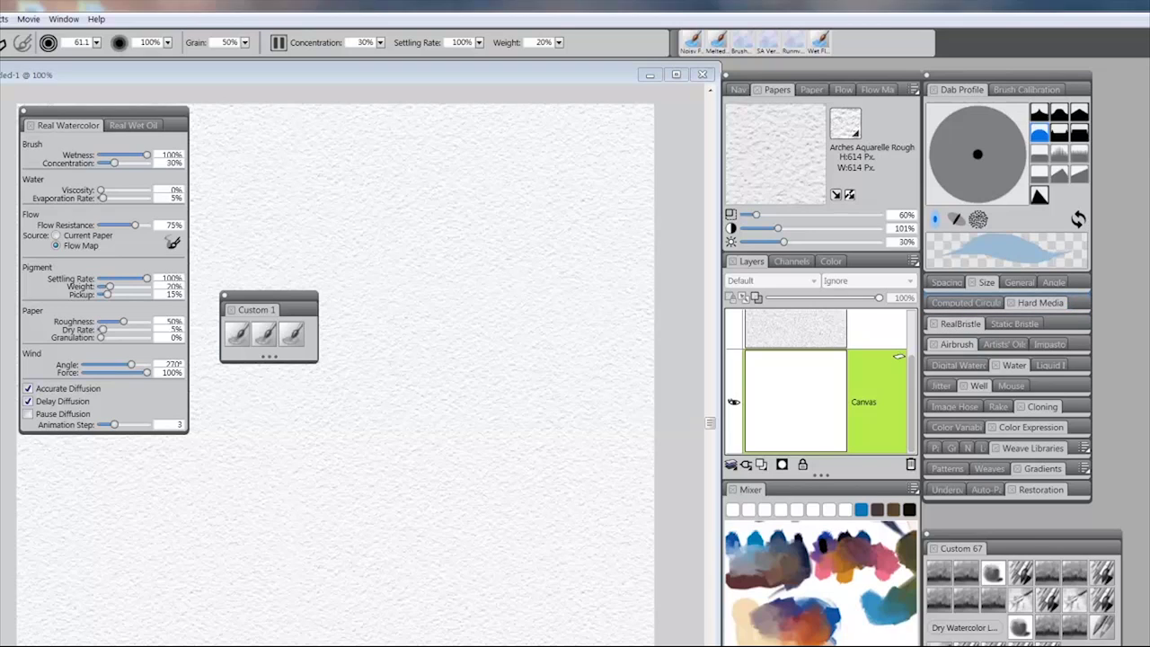
- Dock the Real Watercolor settings collapsed and the Custom 1 brush set into the panel column
left_click_drag(90, 125, 998, 382)
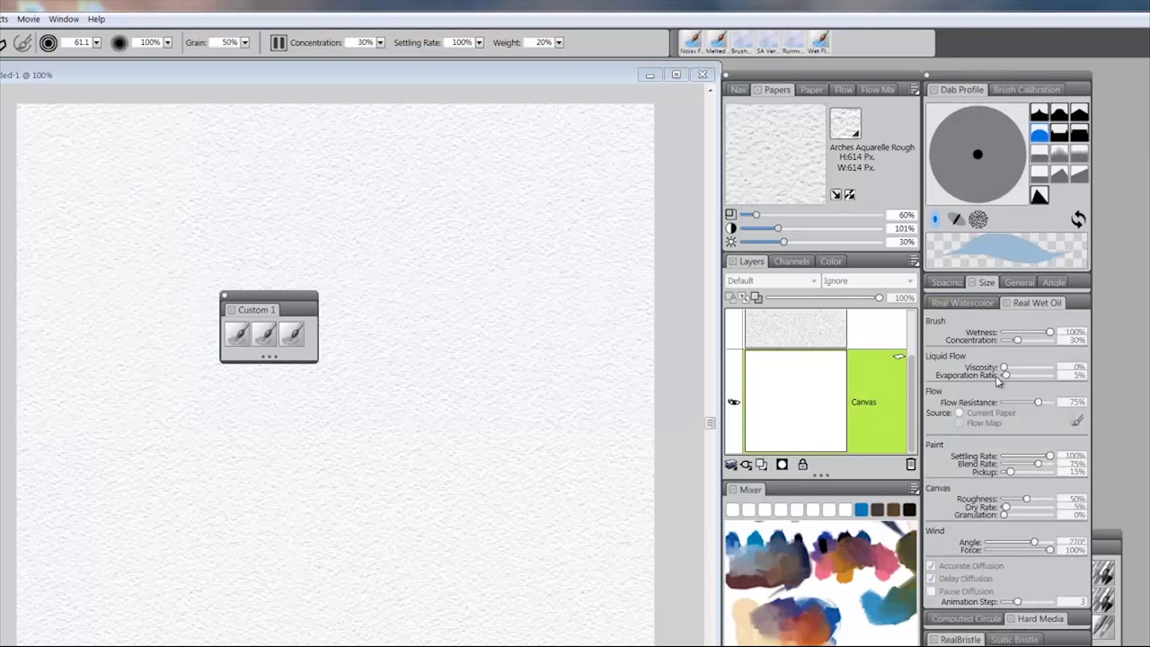
left_click(1036, 306)
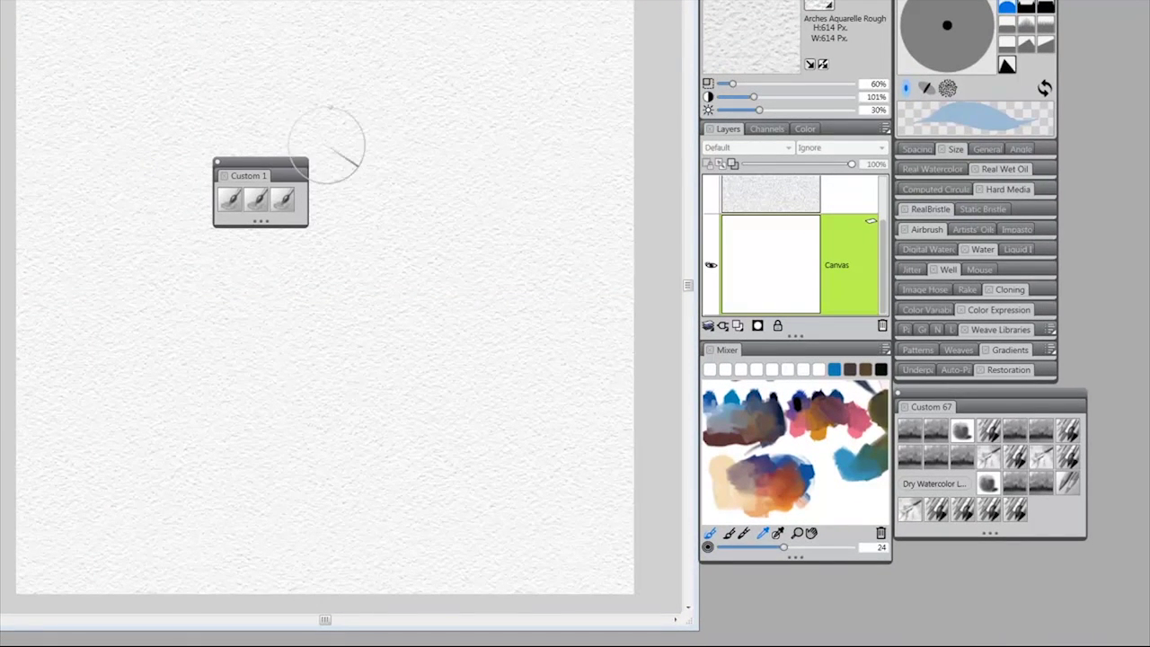
left_click_drag(274, 166, 770, 569)
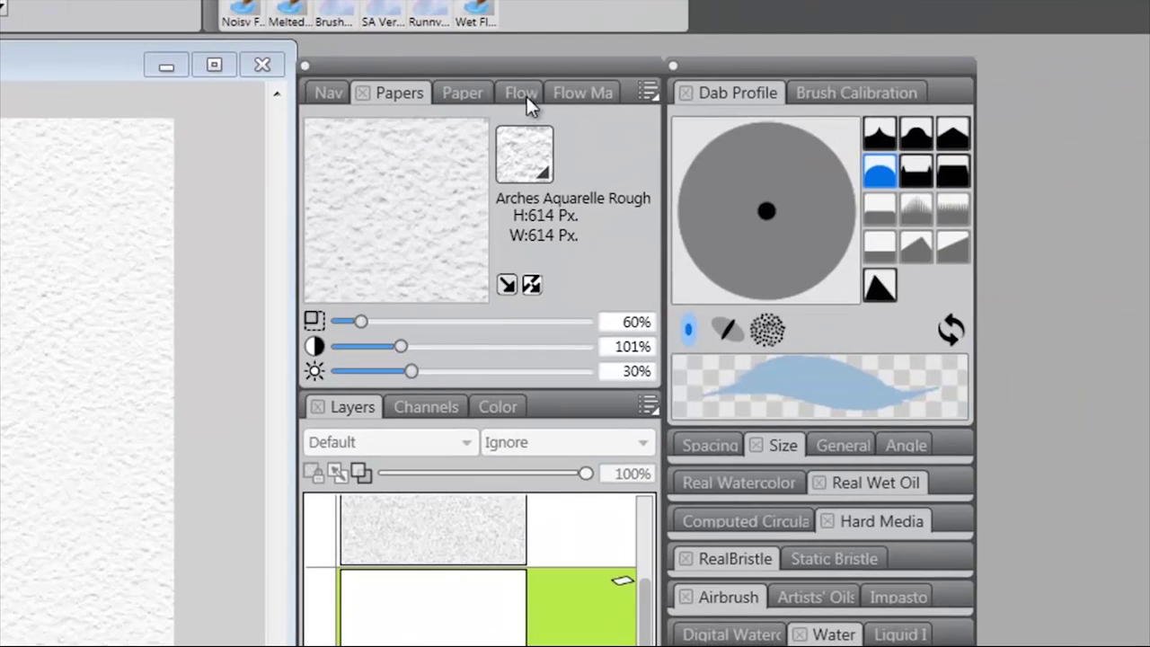
- Show the Clouds flow map and paint a pale blue wash with darker central streaks
left_click(537, 94)
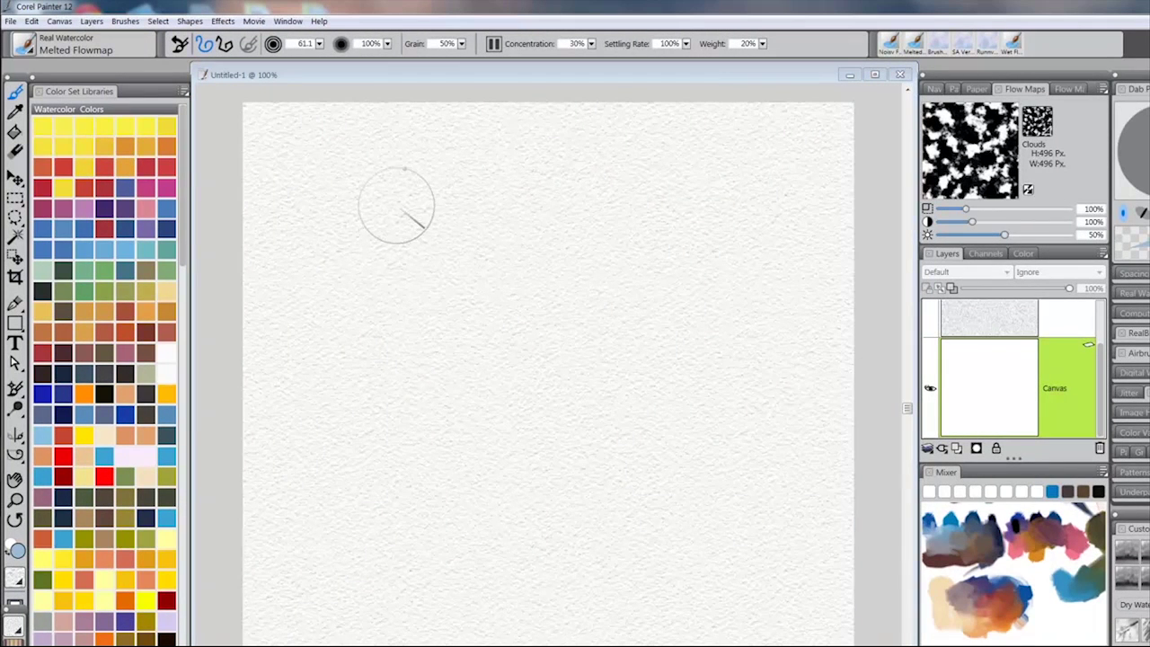
mouse_move(398, 206)
left_mouse_down()
mouse_move(332, 395)
mouse_move(446, 177)
mouse_move(365, 405)
mouse_move(507, 151)
mouse_move(406, 443)
mouse_move(549, 184)
mouse_move(517, 301)
mouse_move(513, 409)
mouse_move(557, 286)
mouse_move(564, 440)
mouse_move(689, 180)
mouse_move(682, 364)
mouse_move(757, 193)
mouse_move(726, 468)
left_mouse_up()
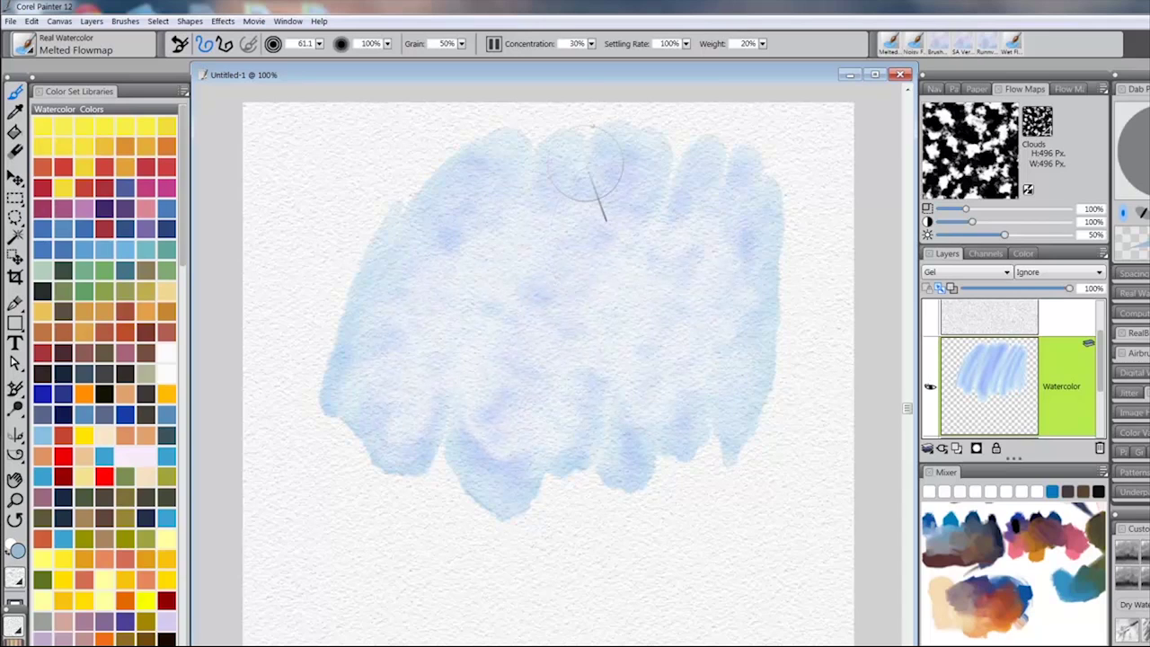
mouse_move(584, 198)
left_mouse_down()
mouse_move(589, 285)
mouse_move(555, 431)
mouse_move(547, 402)
left_mouse_up()
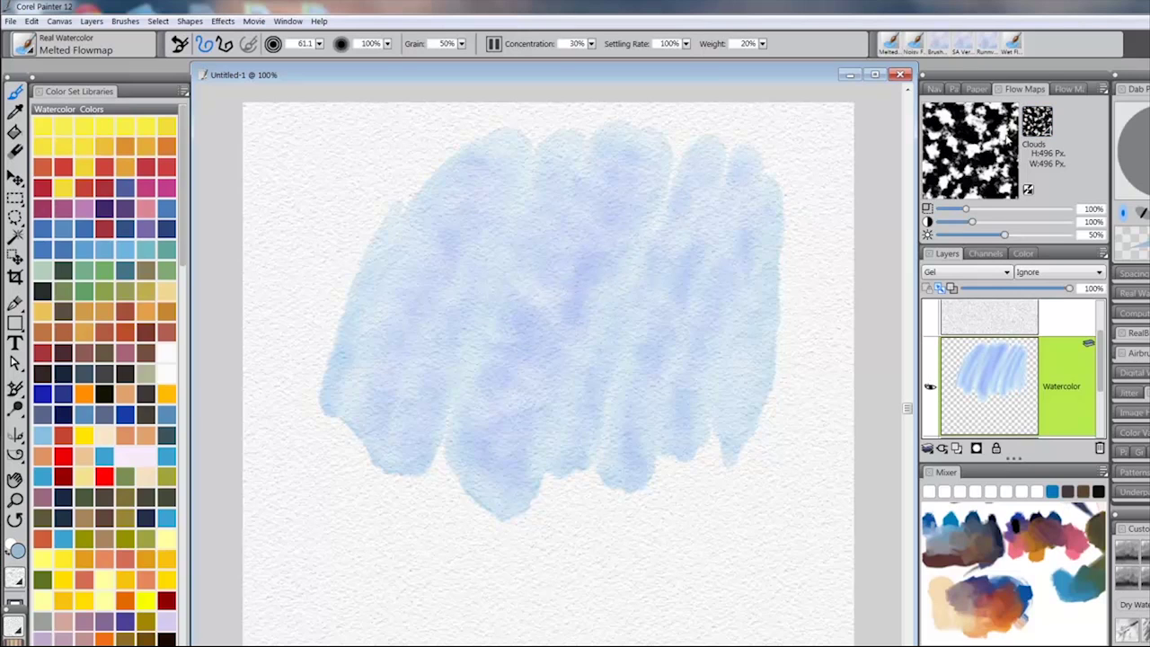
- Clear the layer and paint a wide blue wash with the Noisy Flowmap Fringe brush
key("Delete")
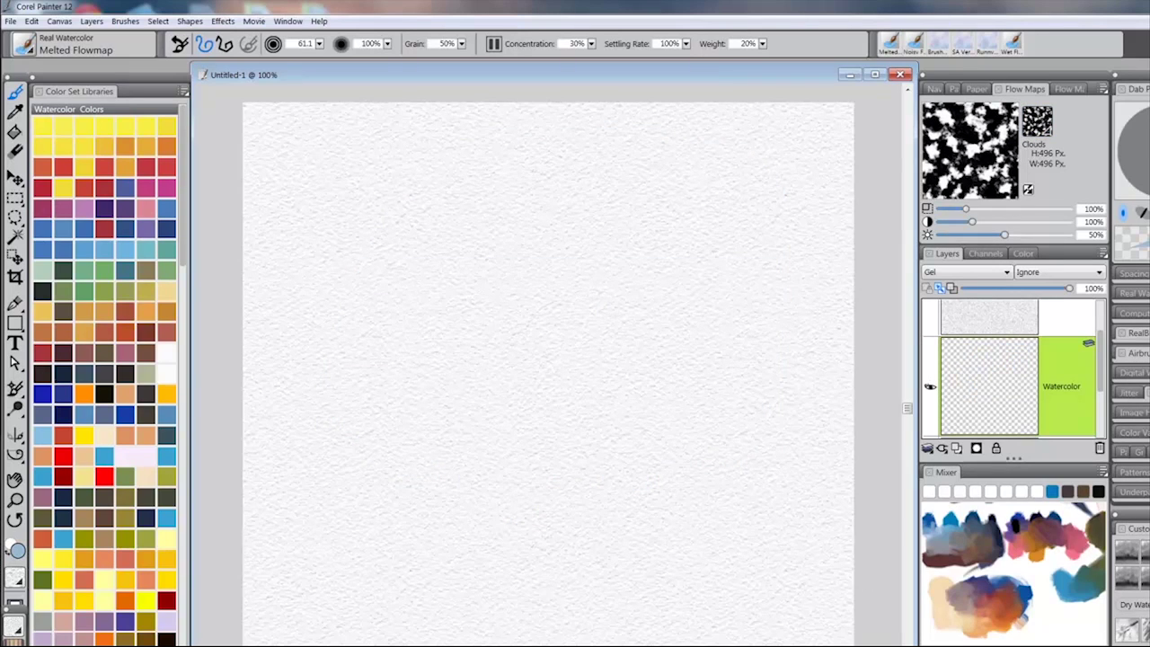
left_click(912, 43)
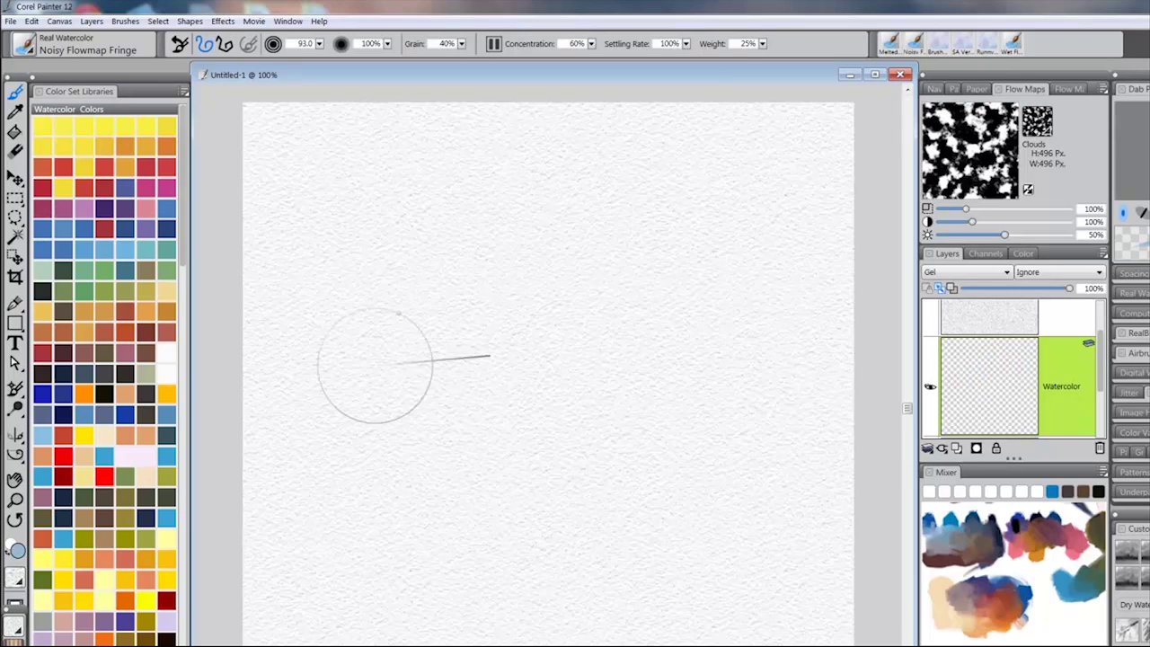
mouse_move(444, 192)
left_mouse_down()
mouse_move(390, 436)
mouse_move(480, 422)
mouse_move(585, 288)
mouse_move(689, 206)
mouse_move(701, 315)
left_mouse_up()
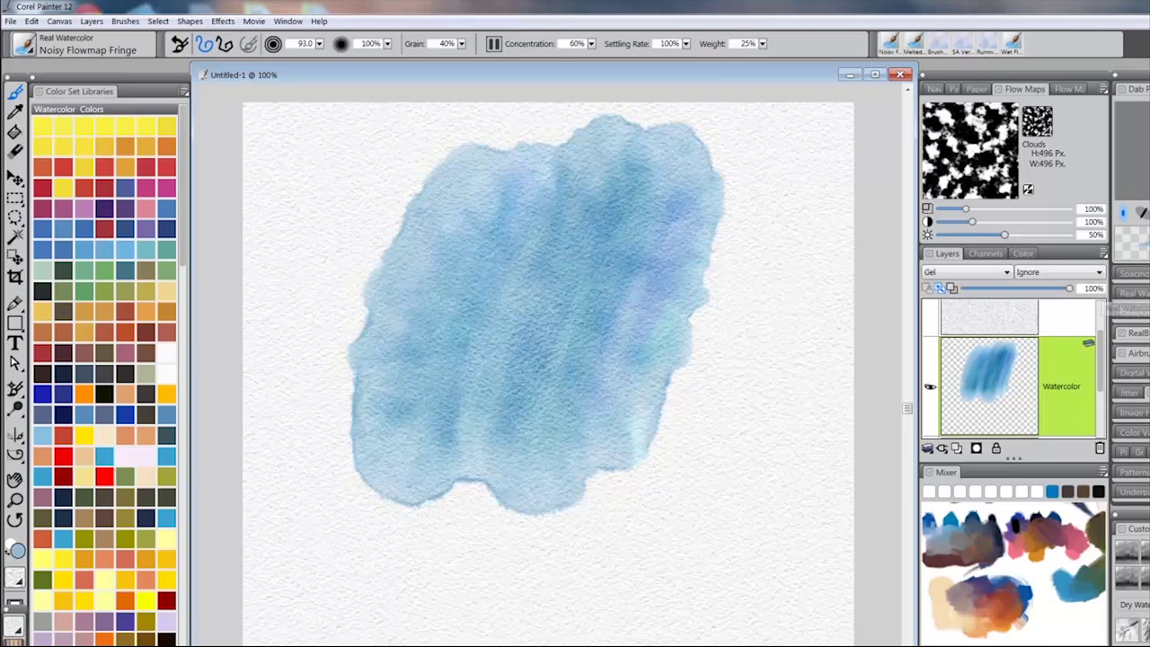
left_click(1134, 293)
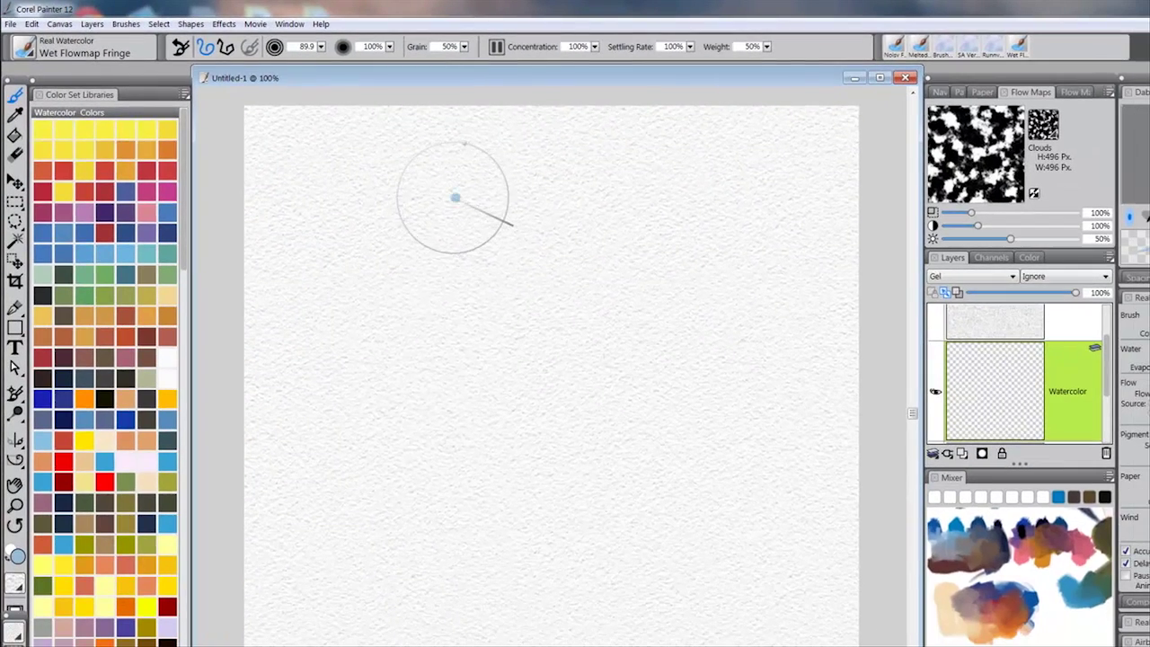
- Paint dark blue vertical strokes with Wet Flowmap Fringe, then undo the wash
mouse_move(530, 227)
left_mouse_down()
mouse_move(587, 227)
mouse_move(643, 263)
mouse_move(716, 357)
left_mouse_up()
mouse_move(615, 303)
left_mouse_down()
mouse_move(673, 288)
mouse_move(687, 503)
left_mouse_up()
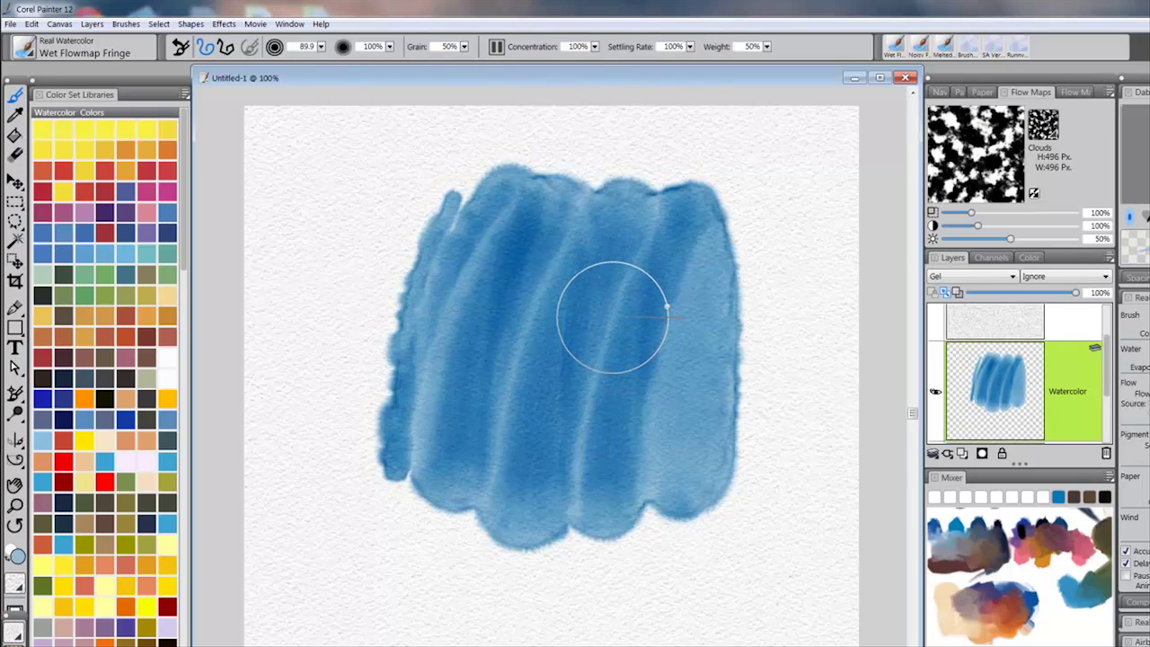
key("ctrl+z")
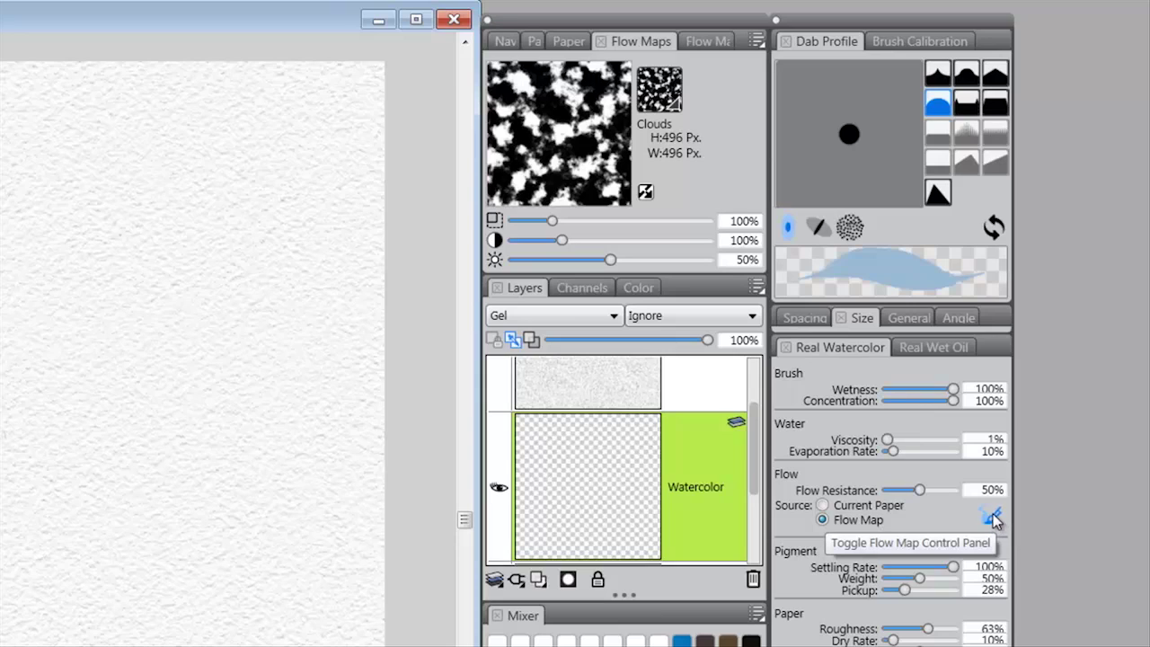
- Toggle the flow map panels, closing the library and leaving the Clouds flow map settings open
left_click(992, 516)
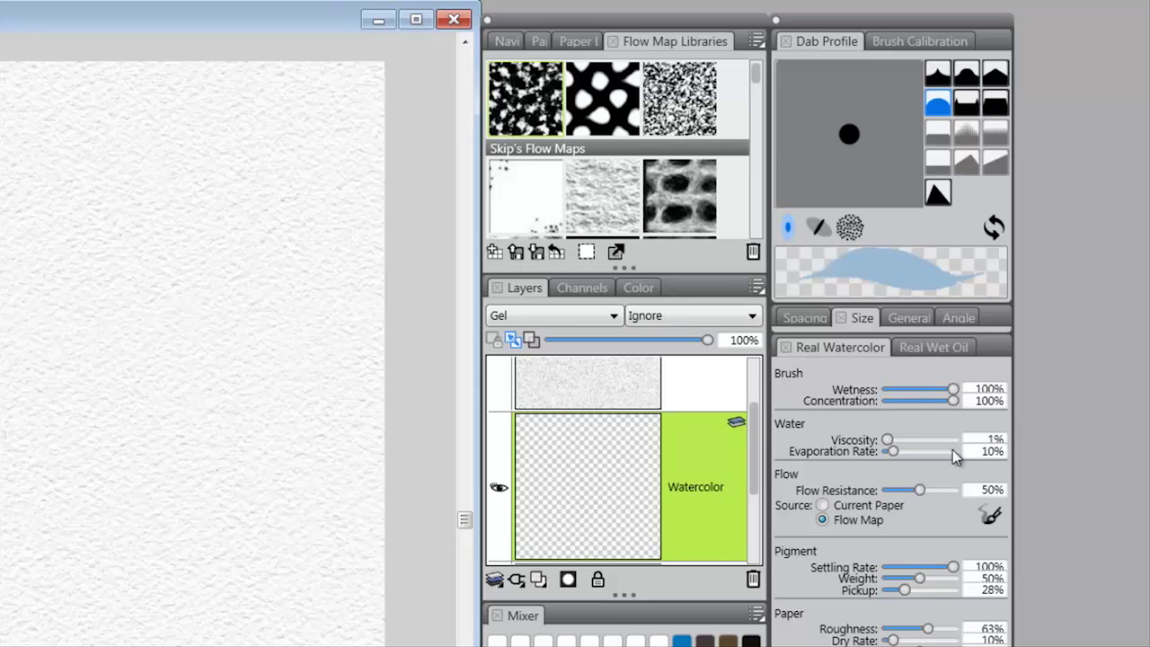
left_click(1000, 515)
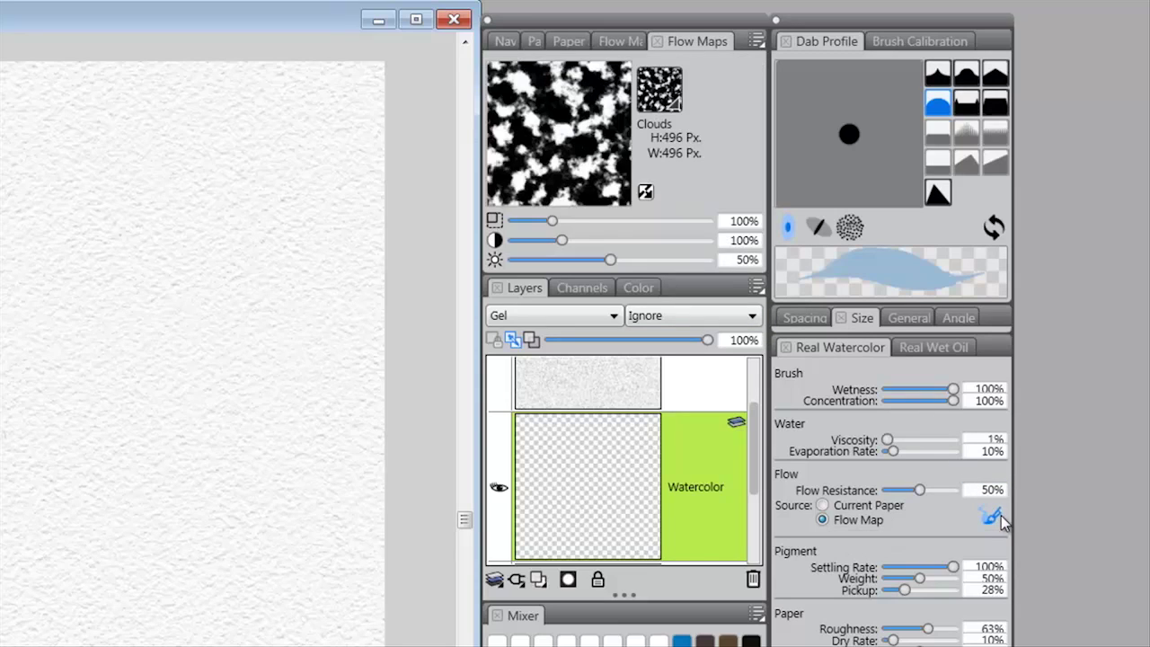
left_click(997, 517)
left_click(996, 519)
left_click(997, 519)
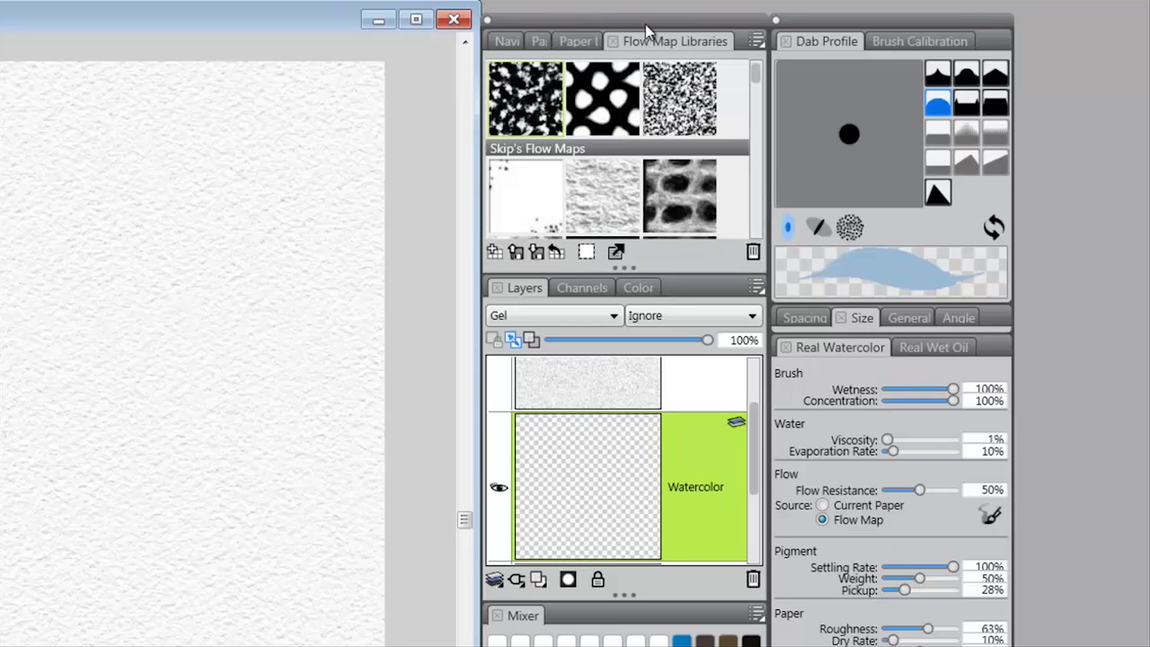
left_click(614, 42)
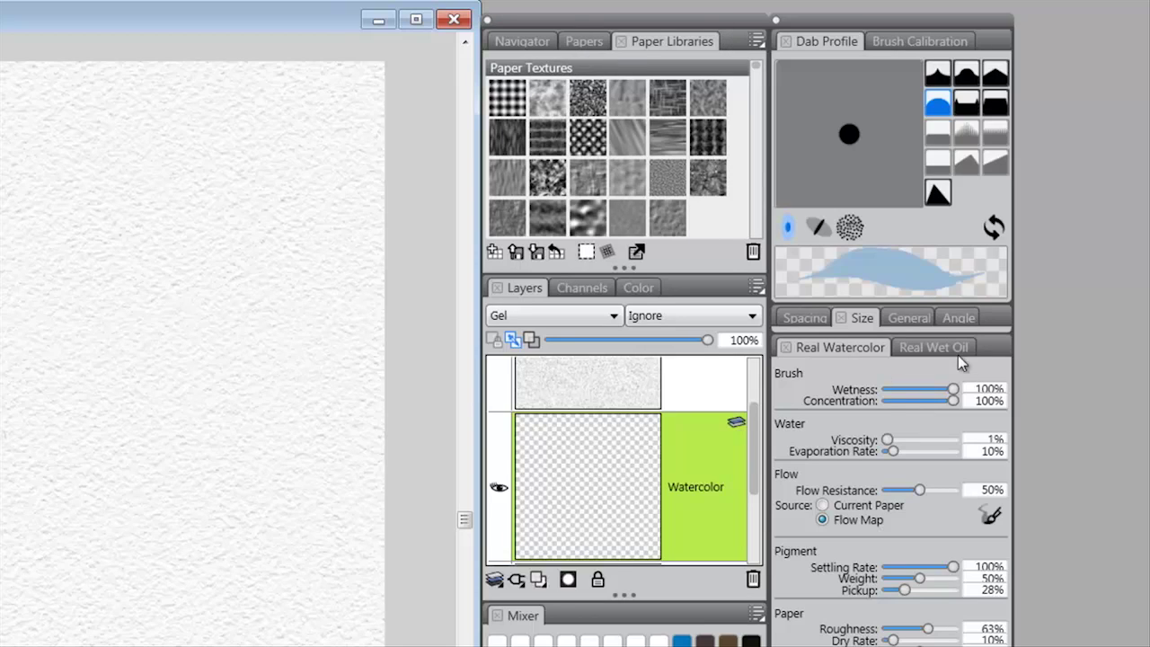
left_click(993, 520)
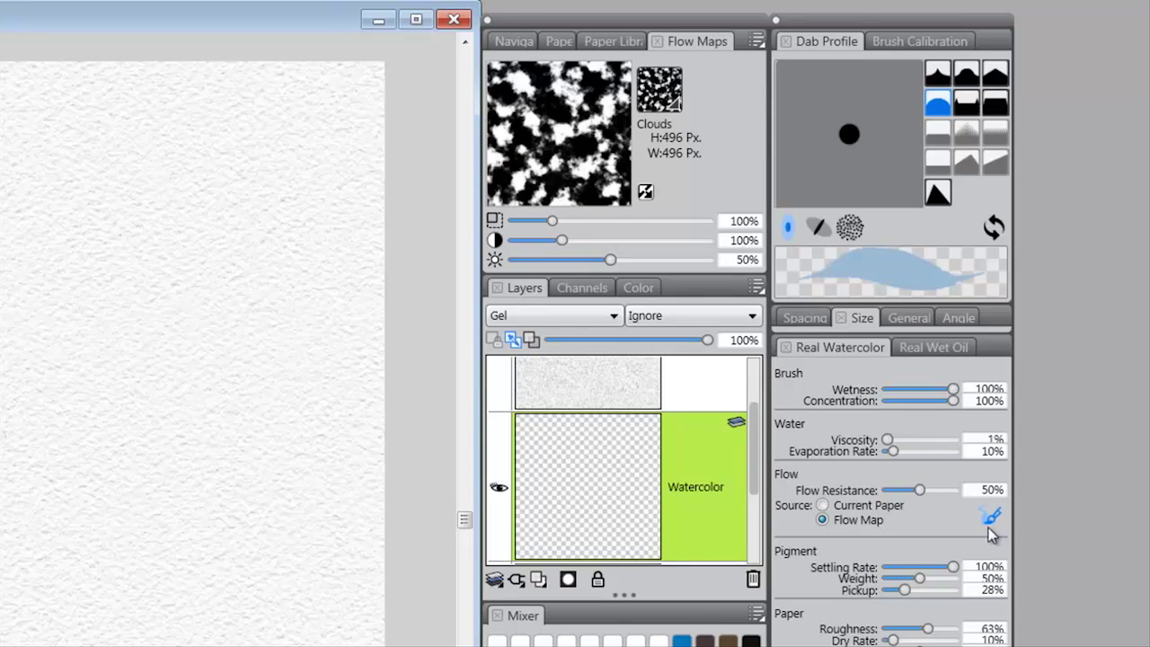
left_click(992, 518)
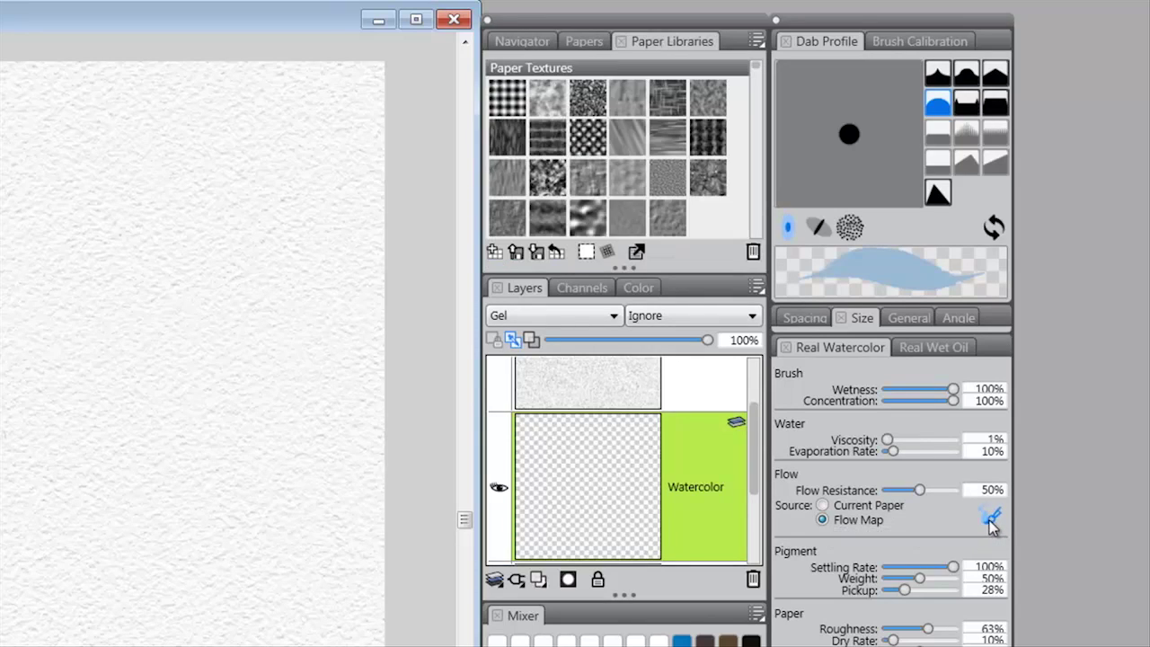
left_click(993, 518)
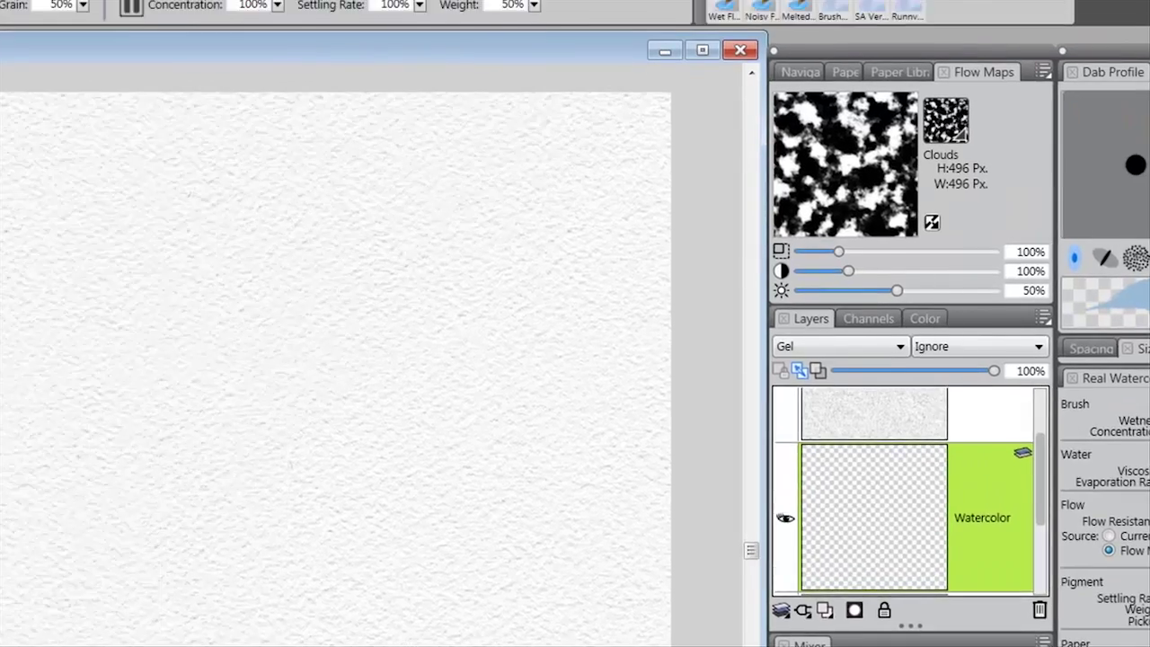
left_click(398, 30)
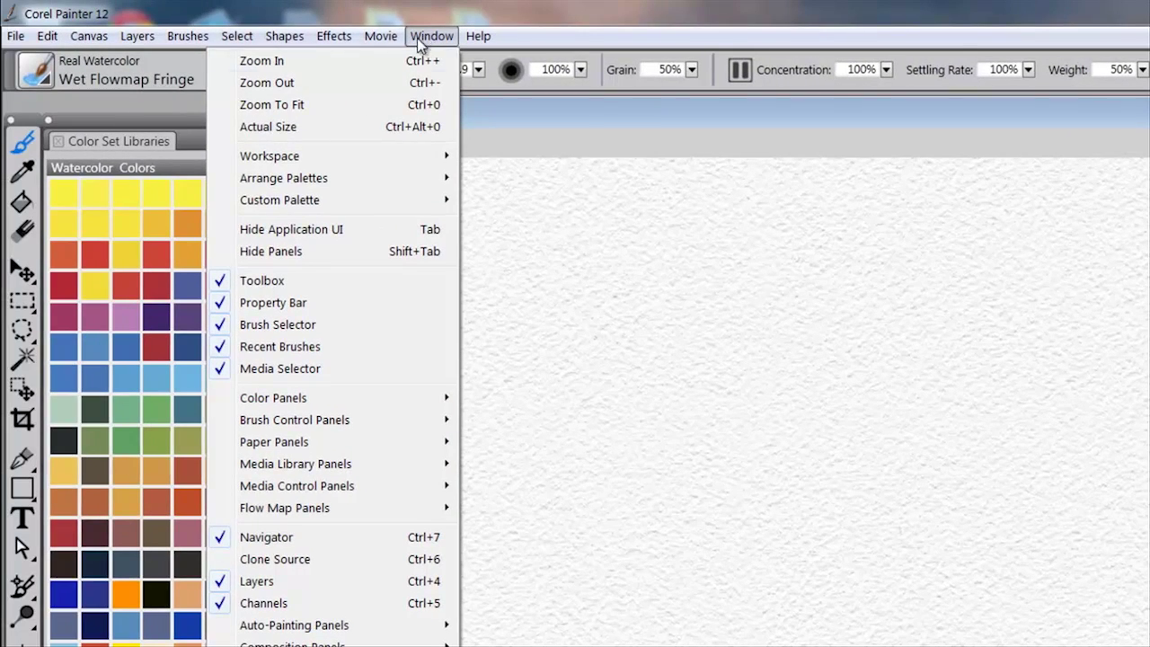
- Load the Clouds flow map and set the brush's Flow Source to Current Paper
mouse_move(290, 514)
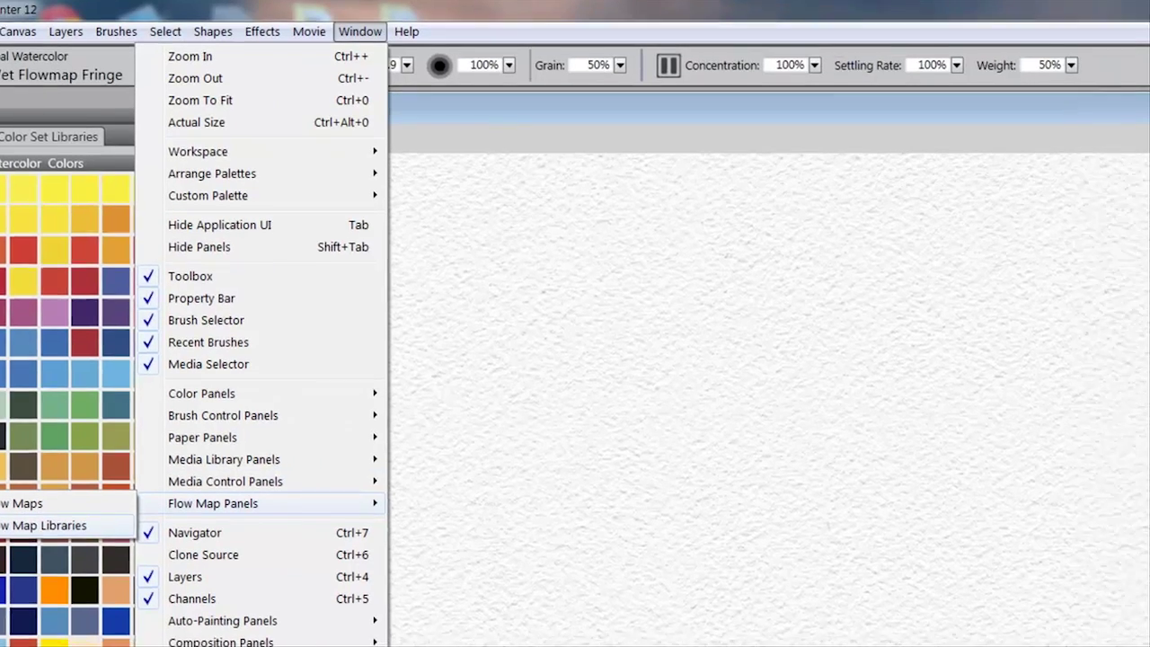
left_click(41, 532)
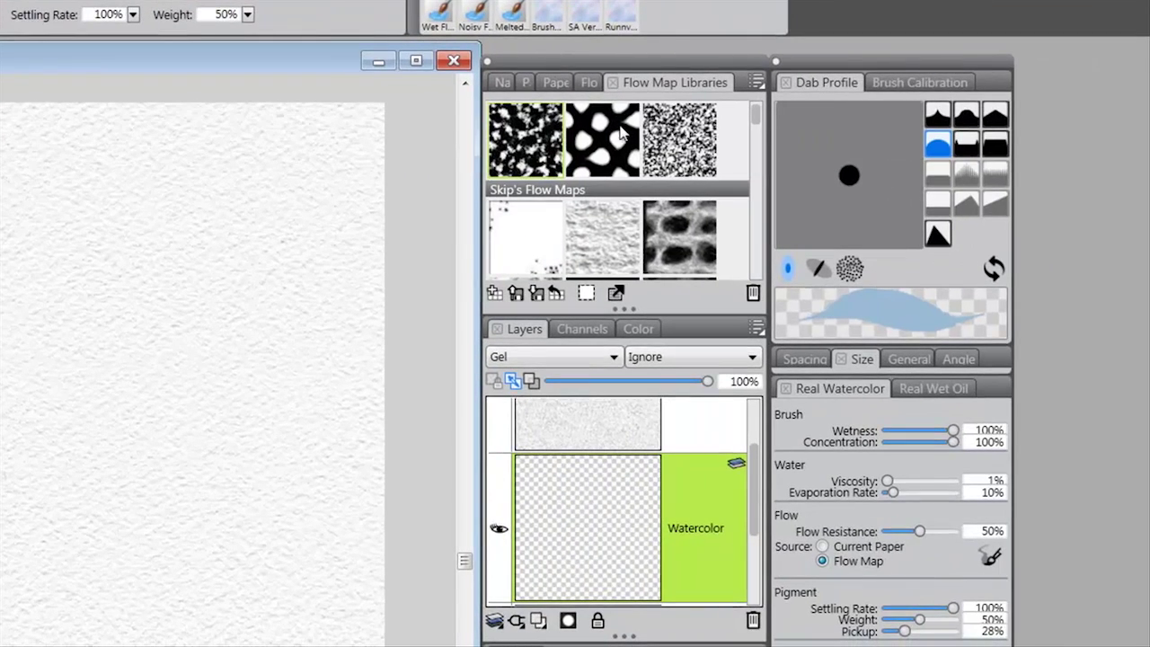
left_click(591, 82)
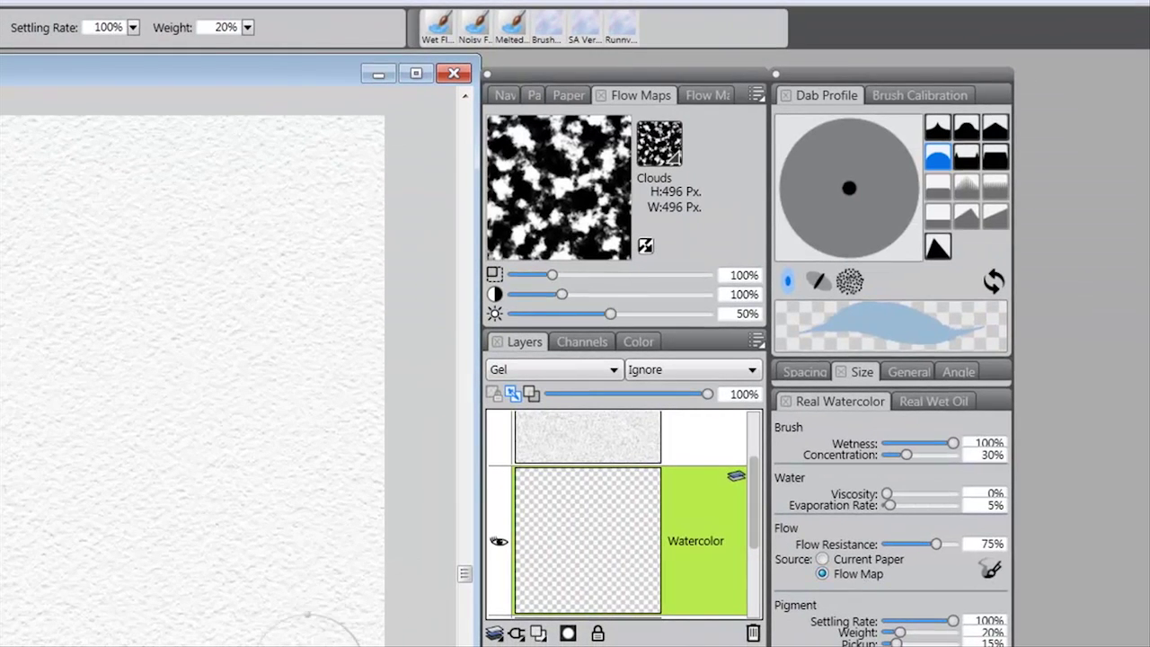
left_click(823, 559)
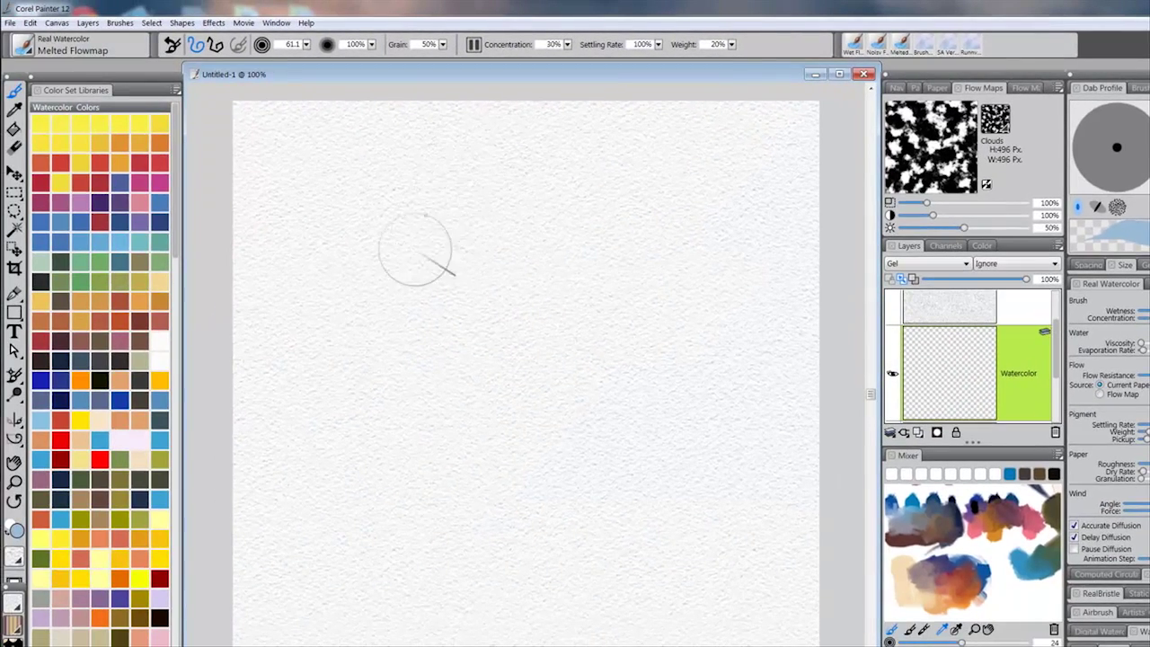
- Paint a broad pale blue wash across the upper canvas, then set Flow Source to Flow Map
mouse_move(424, 192)
left_mouse_down()
mouse_move(458, 174)
mouse_move(450, 270)
mouse_move(519, 282)
mouse_move(621, 264)
mouse_move(726, 180)
mouse_move(687, 337)
left_mouse_up()
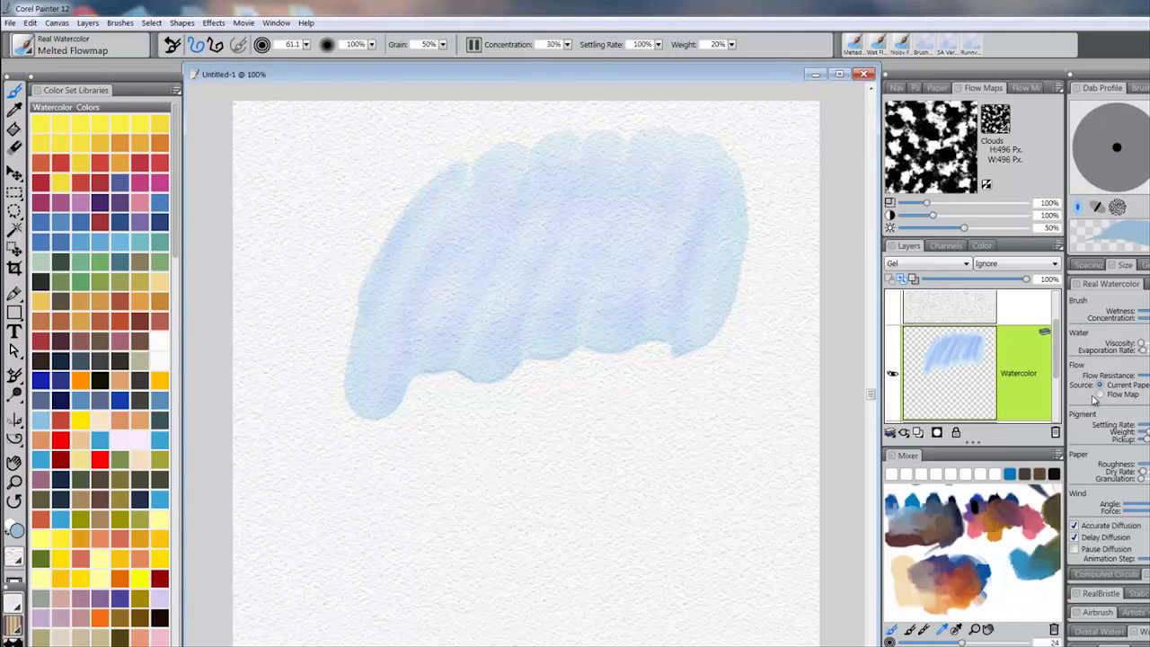
left_click(1100, 395)
- Paint a second blue wash below the first along the Clouds flow map, then undo it
mouse_move(437, 488)
left_mouse_down()
mouse_move(444, 553)
mouse_move(624, 534)
mouse_move(656, 611)
left_mouse_up()
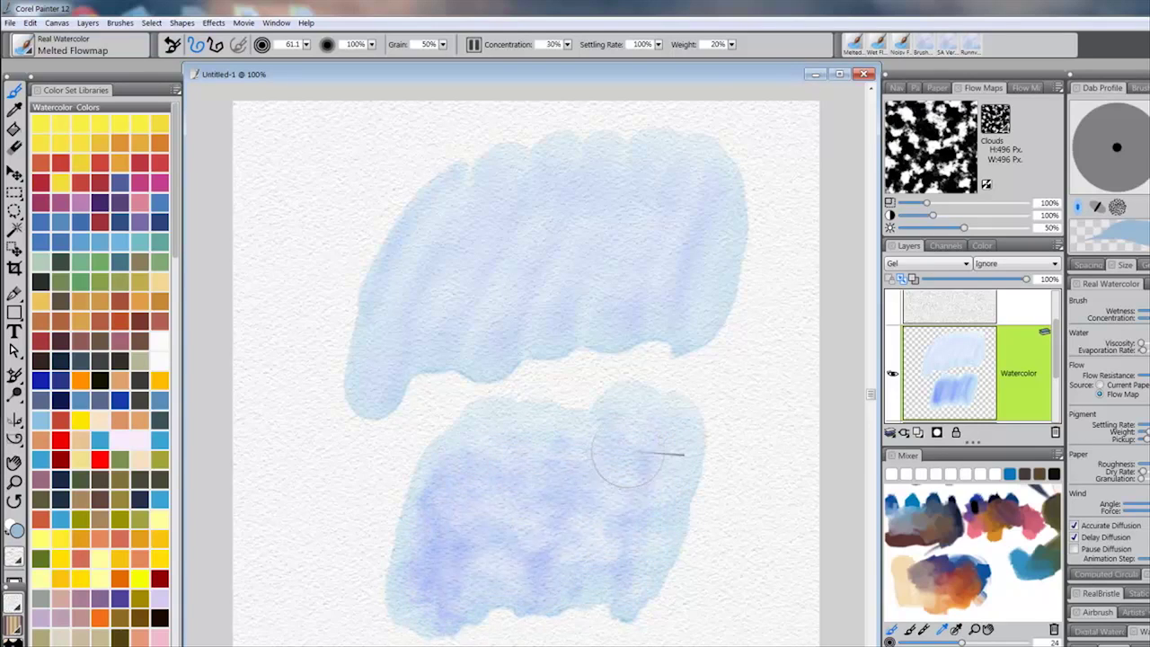
key("ctrl+z")
key("ctrl+z")
key("ctrl+z")
key("ctrl+z")
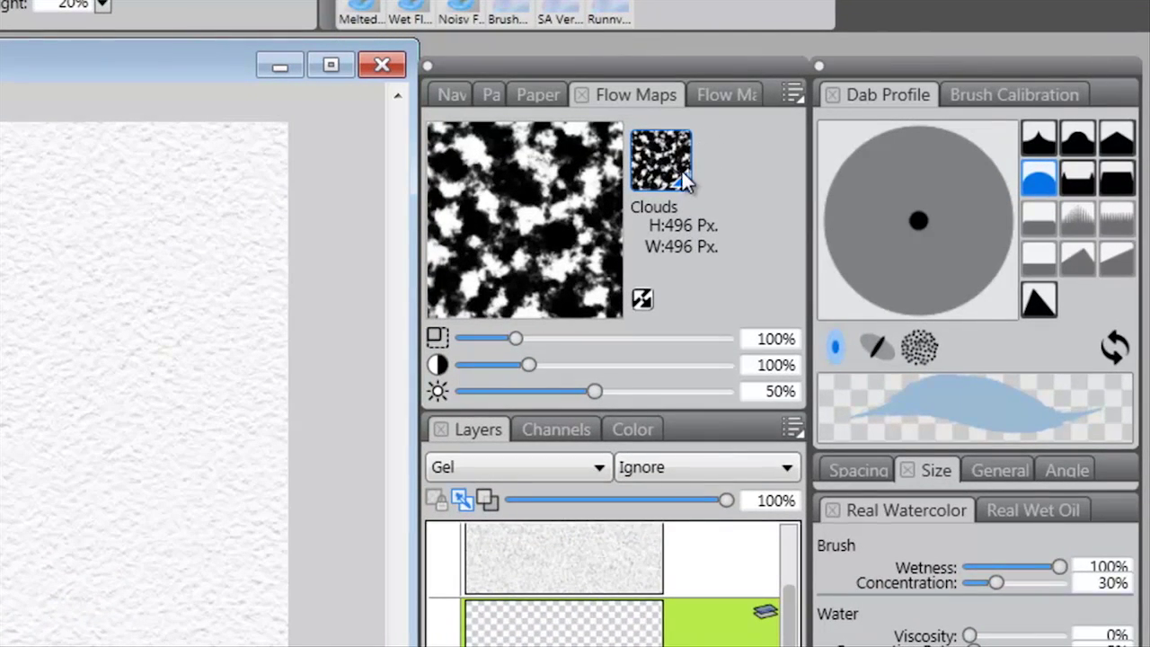
- Replace the Clouds flow map with Cloud 3 from the flow map library
left_click(683, 178)
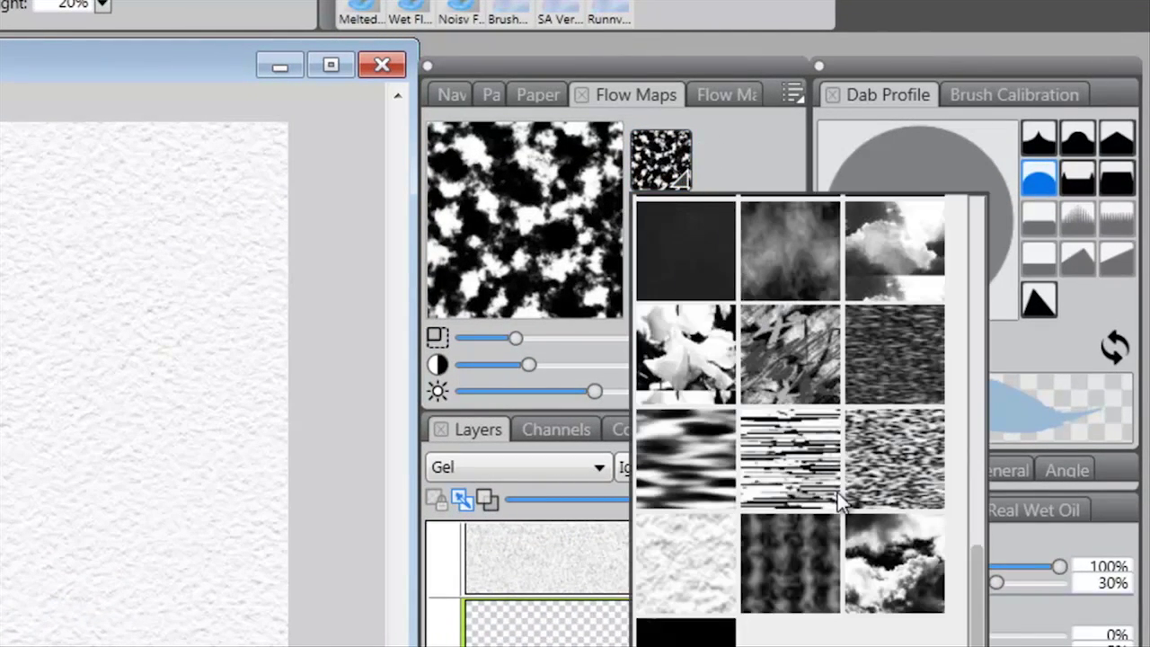
left_click(882, 543)
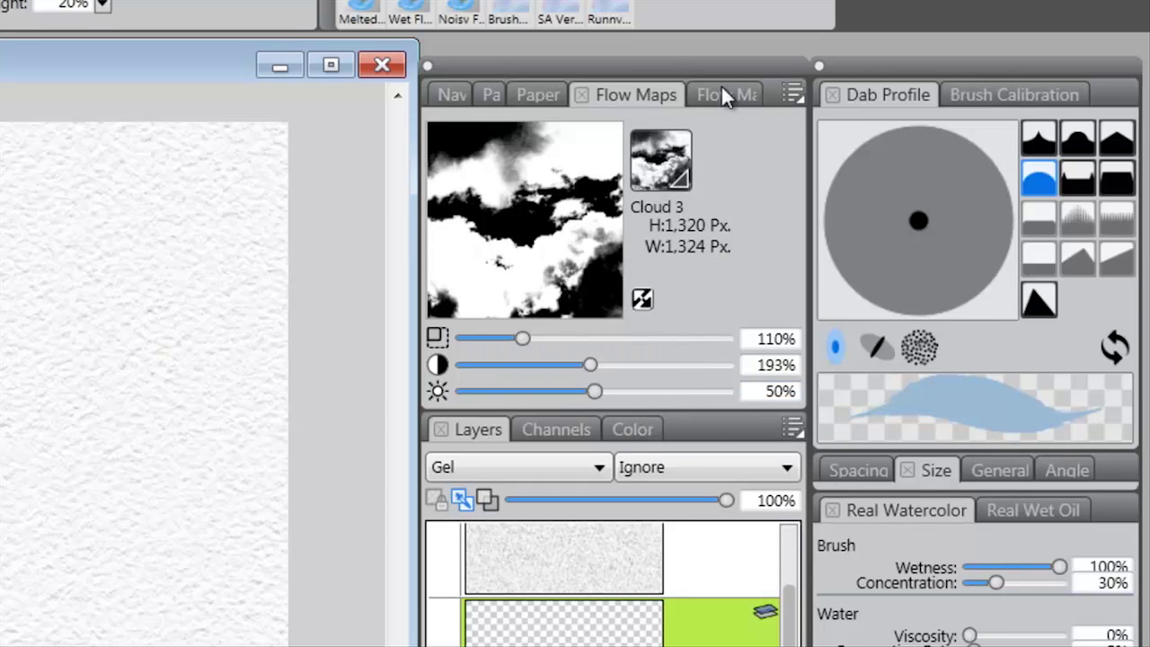
- Choose Cloud 3 from the paper libraries as the current paper, then show the flow map libraries
left_click(492, 93)
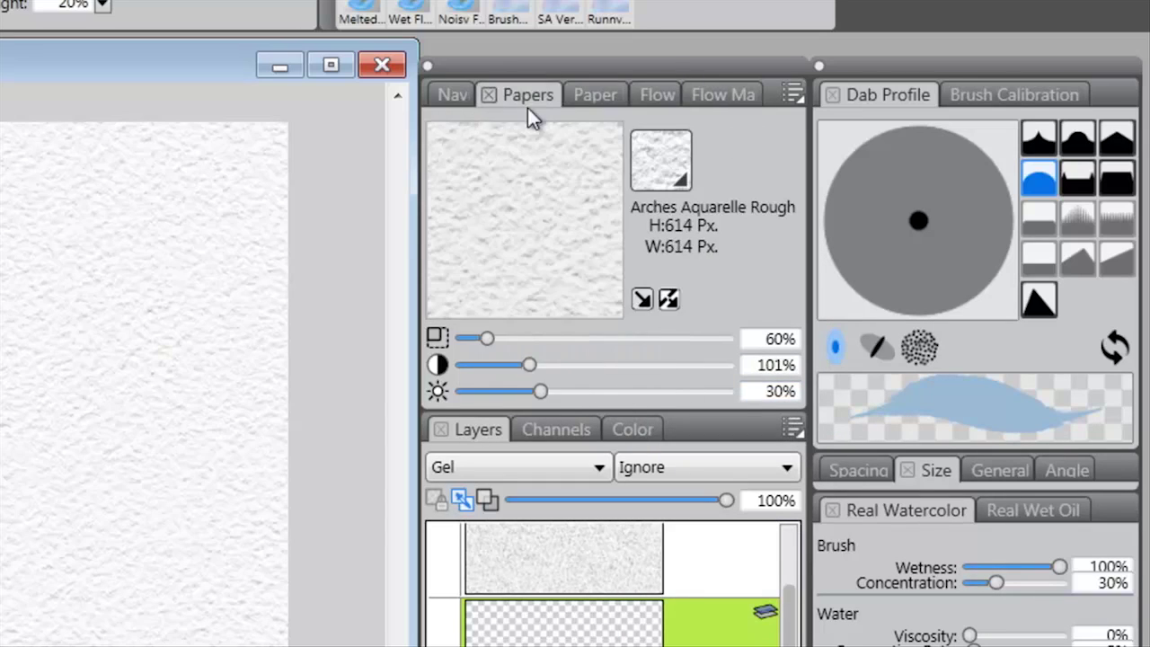
left_click(583, 94)
scroll(792, 178, "down", 3)
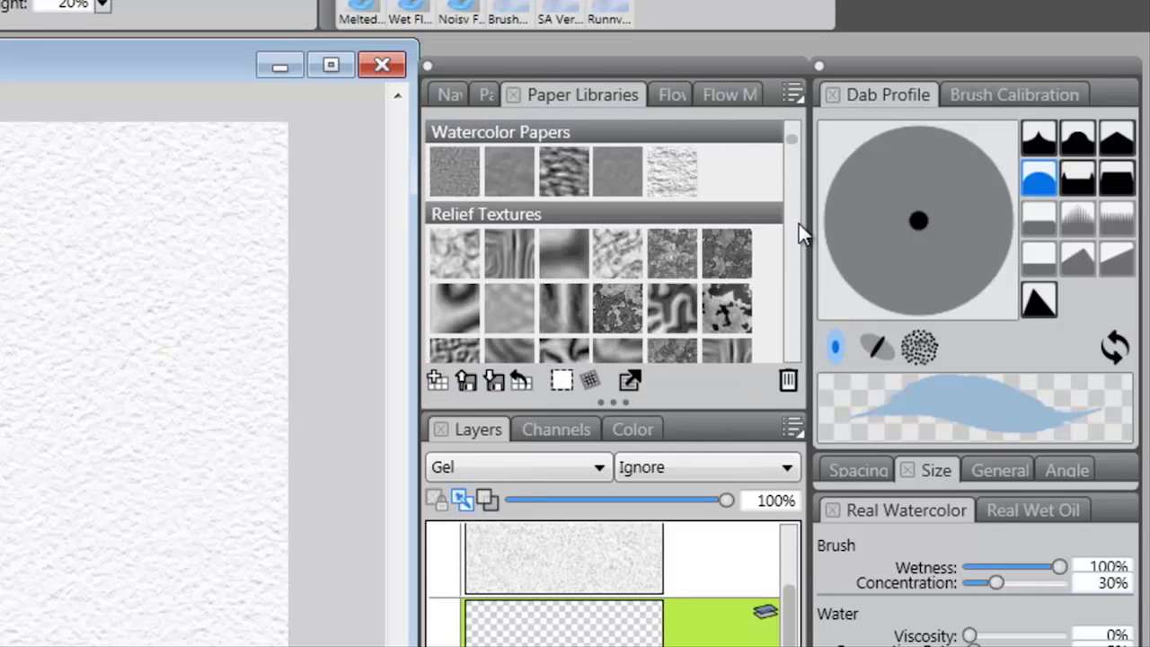
scroll(793, 208, "down", 10)
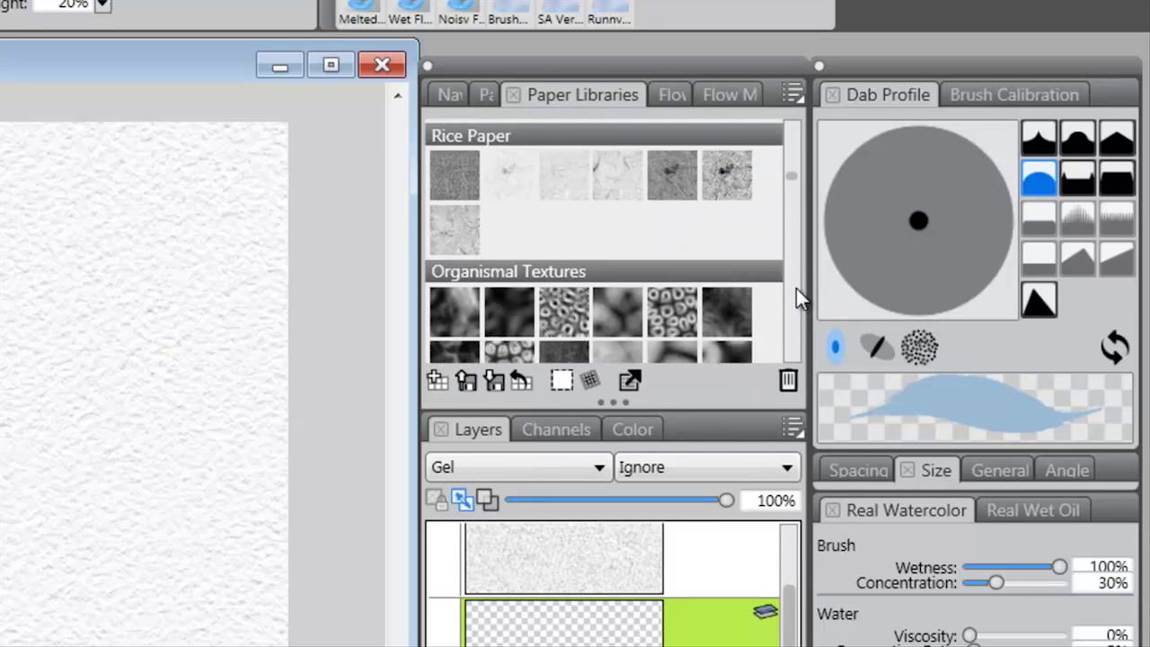
scroll(791, 319, "down", 3)
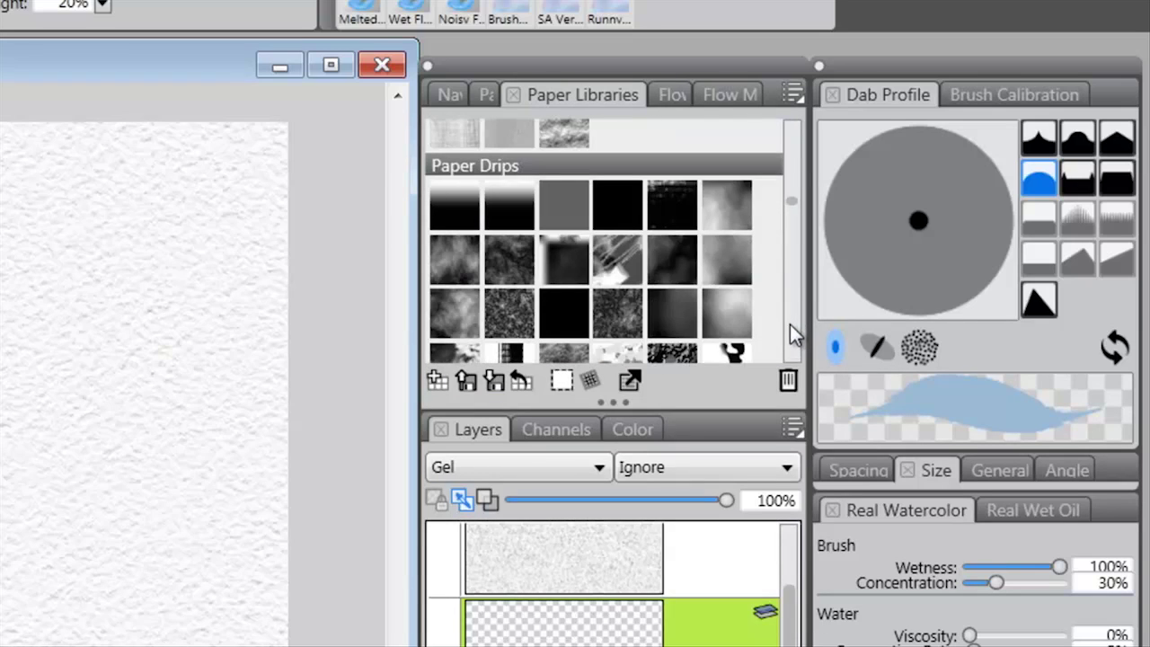
scroll(791, 211, "down", 5)
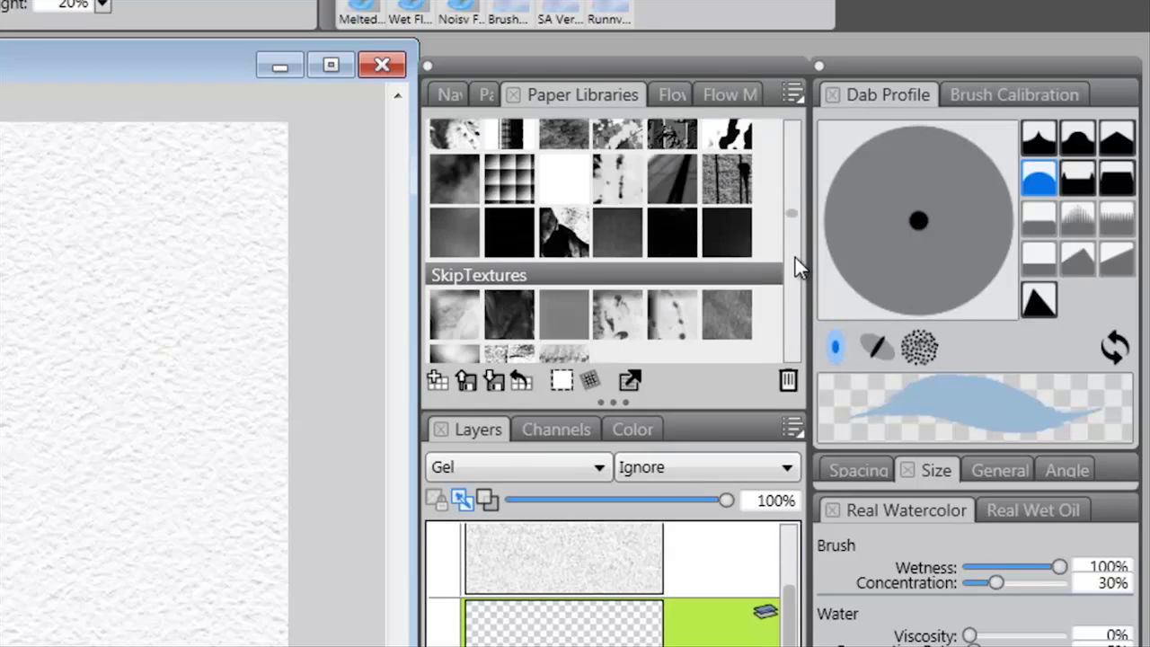
scroll(789, 236, "up", 5)
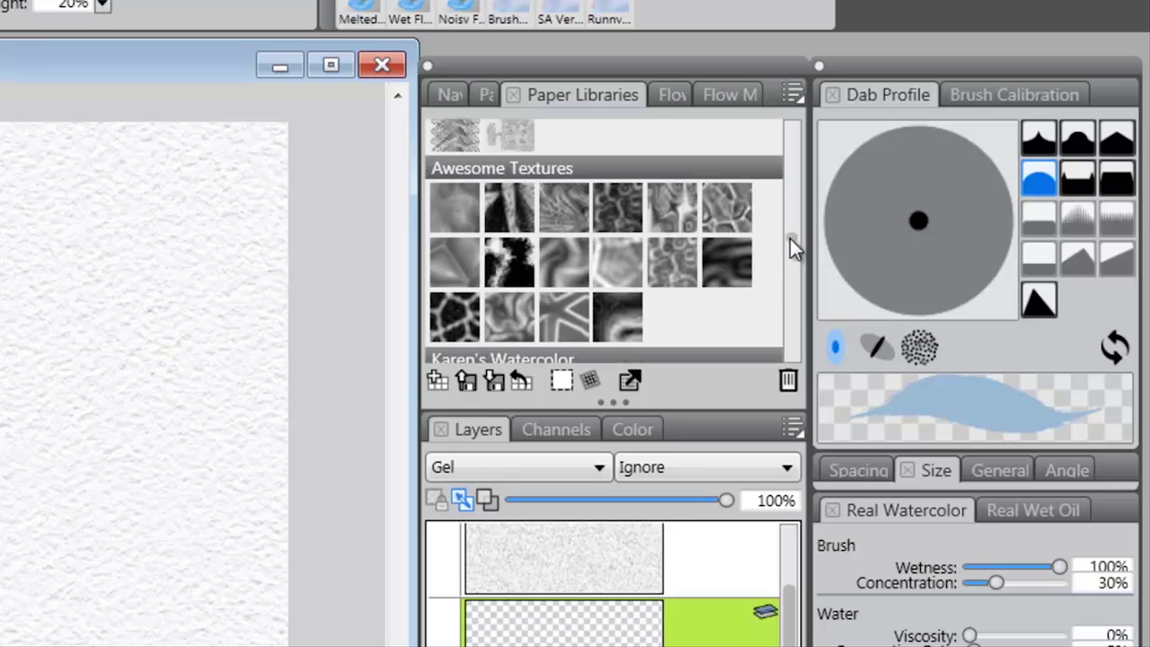
scroll(790, 193, "up", 3)
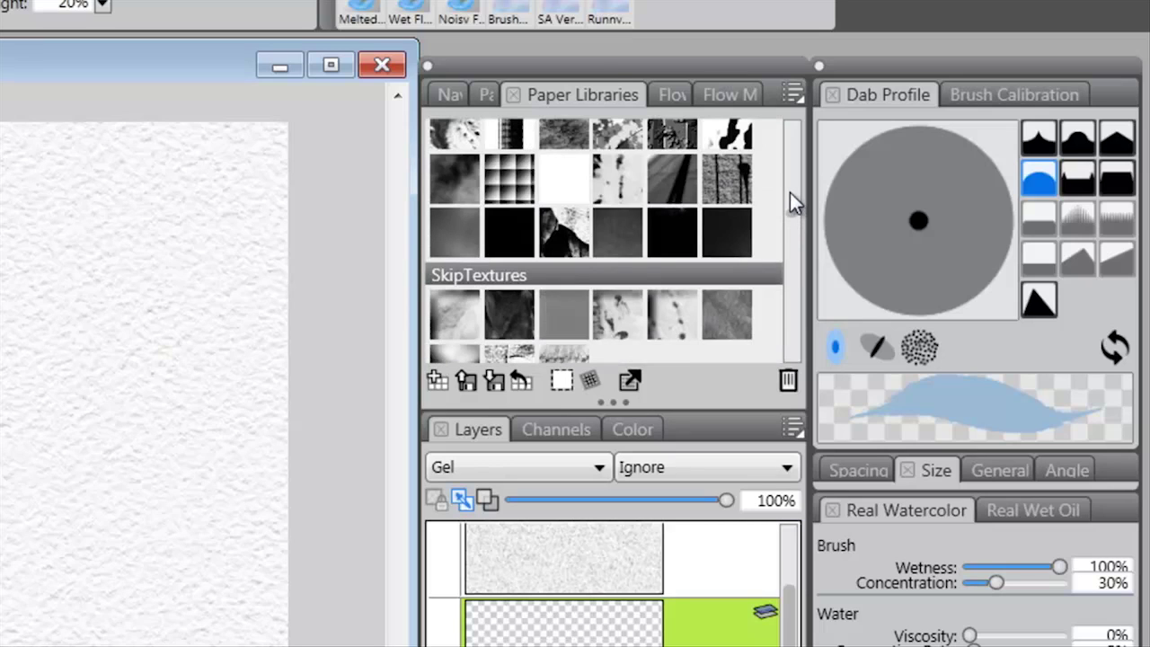
left_click(730, 232)
scroll(700, 278, "up", 2)
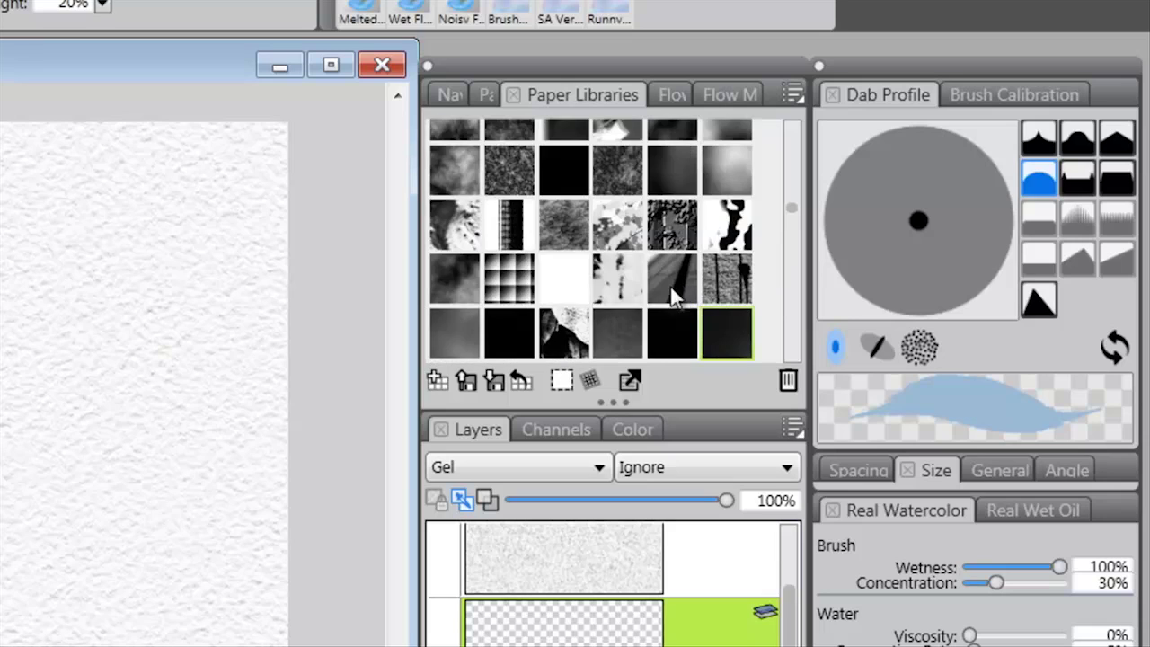
left_click(484, 93)
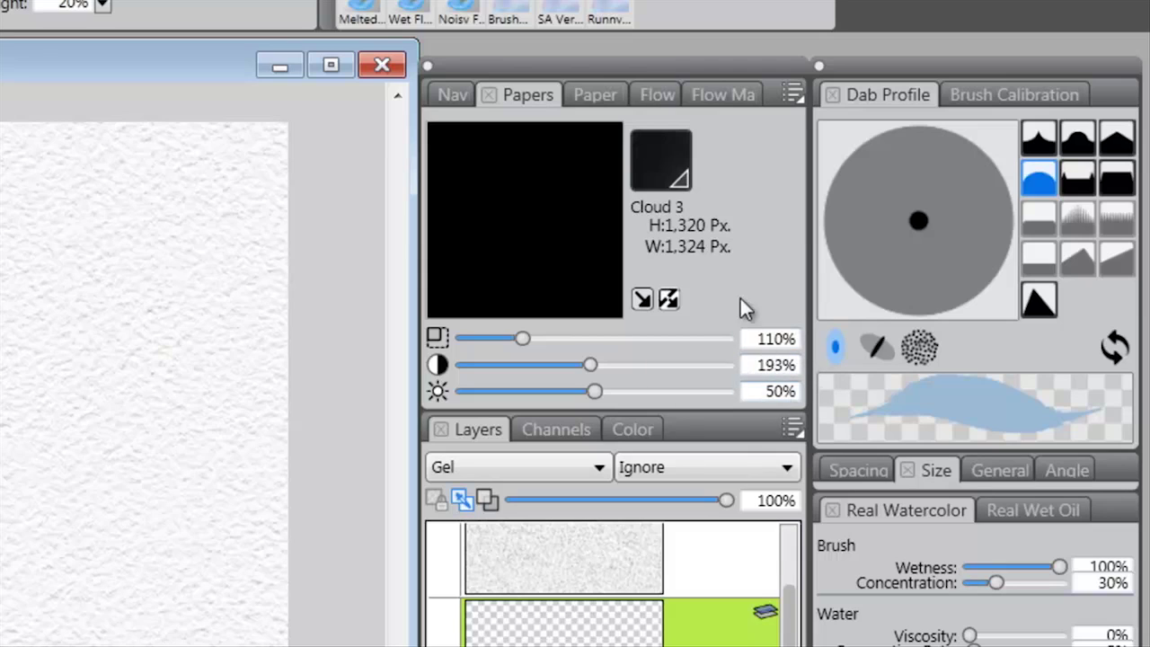
left_click(729, 94)
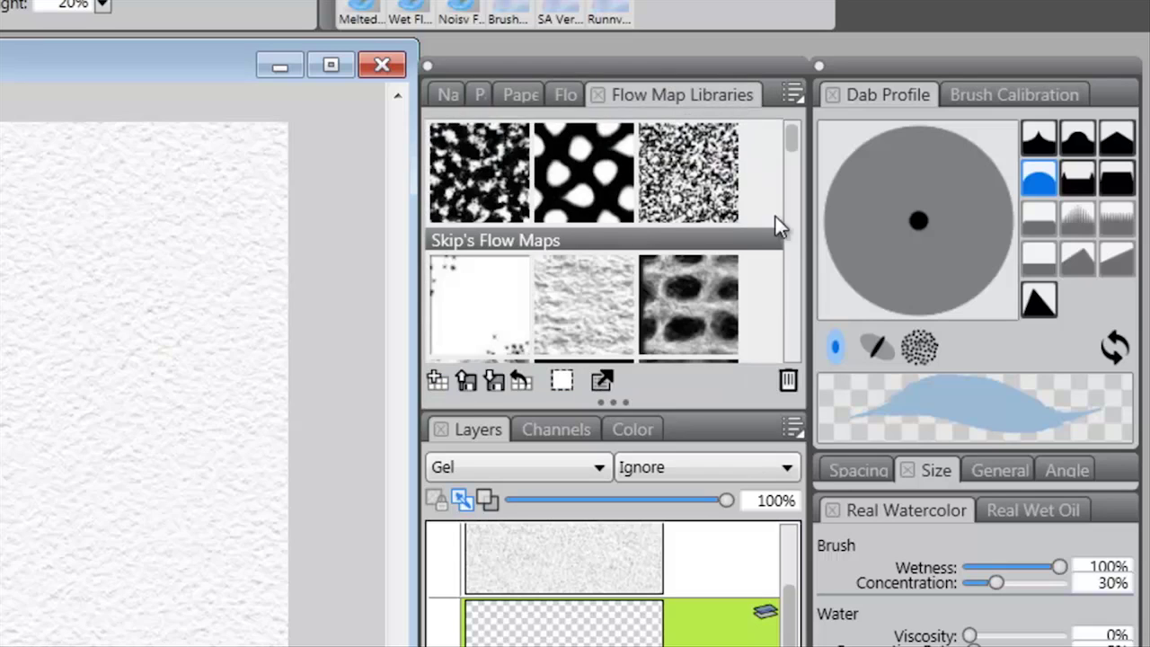
- Show the Cloud 3 flow map settings and paint a blue stroke curving down to the lower left
left_click(573, 90)
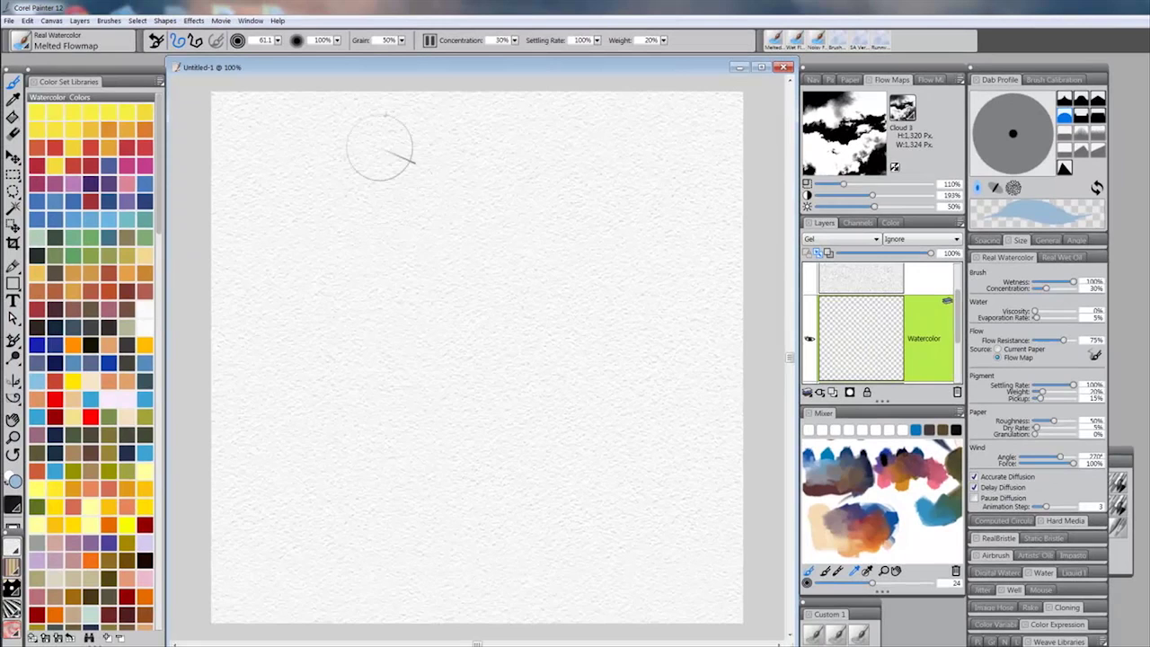
left_click_drag(385, 139, 272, 372)
- Widen the blue band into a broad curved swath, then clear the painting to start over
mouse_move(398, 175)
left_mouse_down()
mouse_move(488, 116)
mouse_move(545, 108)
mouse_move(539, 149)
mouse_move(597, 137)
mouse_move(506, 405)
mouse_move(531, 457)
mouse_move(575, 432)
mouse_move(617, 439)
mouse_move(688, 321)
mouse_move(706, 437)
mouse_move(727, 410)
mouse_move(629, 441)
mouse_move(429, 397)
mouse_move(441, 102)
mouse_move(266, 225)
mouse_move(388, 97)
mouse_move(282, 153)
mouse_move(270, 116)
mouse_move(231, 116)
mouse_move(220, 267)
mouse_move(282, 257)
mouse_move(270, 360)
mouse_move(235, 387)
mouse_move(301, 326)
mouse_move(332, 485)
mouse_move(405, 527)
mouse_move(521, 422)
mouse_move(714, 470)
mouse_move(735, 103)
left_mouse_up()
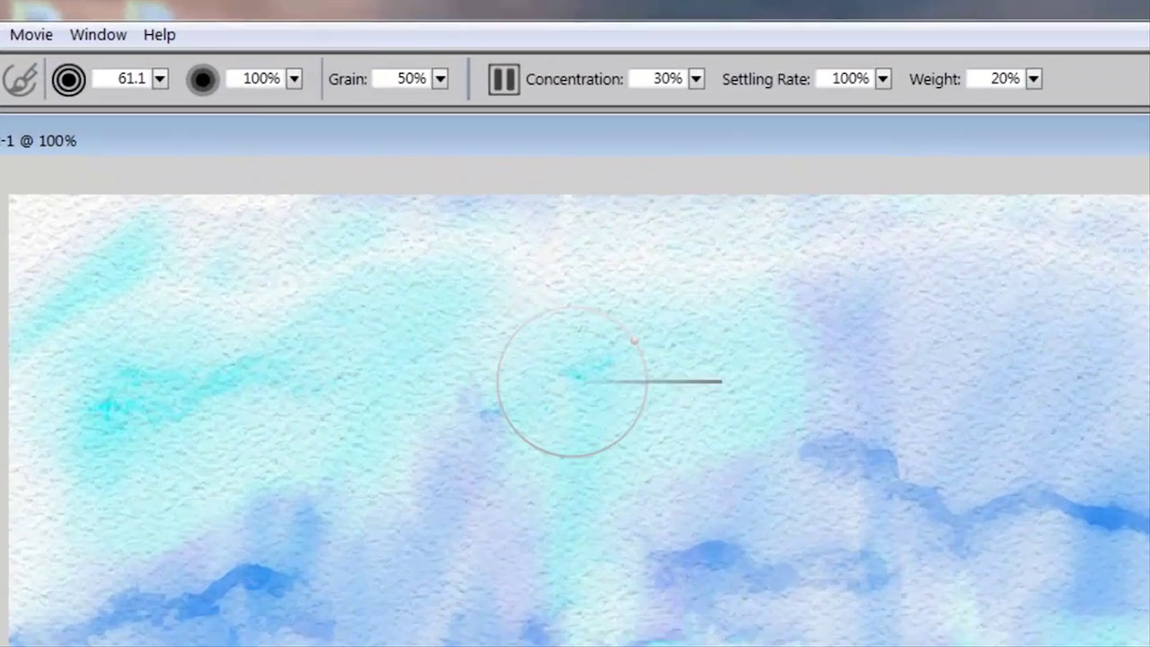
key("Delete")
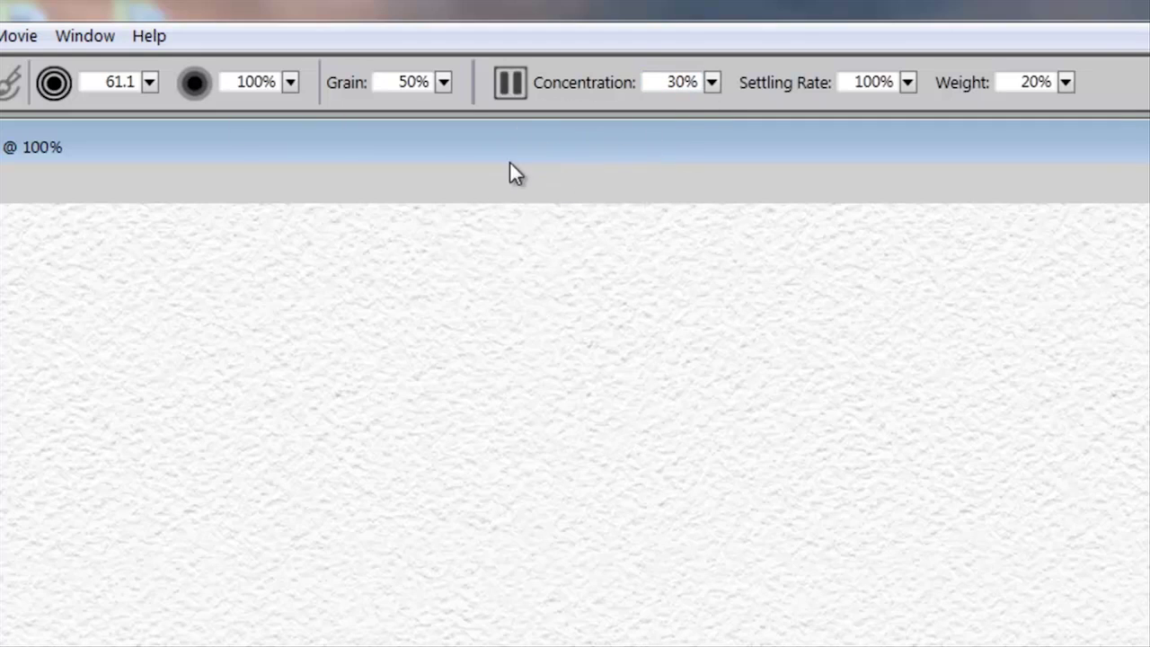
- Raise brush grain to 100% and paint broken, cloud-like blue bands across the upper and lower canvas
left_click_drag(443, 82, 599, 84)
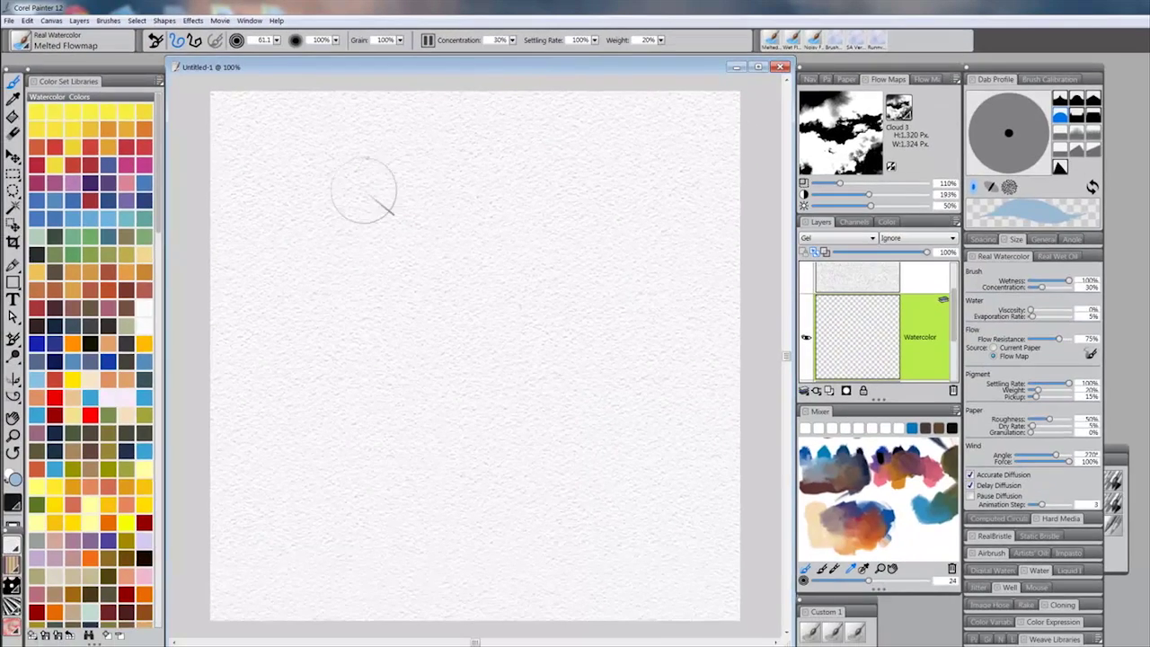
mouse_move(356, 220)
left_mouse_down()
mouse_move(295, 354)
mouse_move(272, 321)
mouse_move(320, 327)
left_mouse_up()
mouse_move(328, 274)
left_mouse_down()
mouse_move(378, 155)
mouse_move(333, 328)
mouse_move(512, 65)
mouse_move(383, 341)
mouse_move(524, 88)
mouse_move(566, 88)
mouse_move(455, 376)
mouse_move(598, 151)
mouse_move(544, 224)
mouse_move(499, 371)
mouse_move(526, 261)
mouse_move(612, 137)
mouse_move(690, 108)
mouse_move(644, 183)
mouse_move(633, 281)
mouse_move(681, 255)
mouse_move(674, 394)
mouse_move(709, 356)
mouse_move(649, 353)
left_mouse_up()
mouse_move(460, 454)
left_mouse_down()
mouse_move(301, 454)
mouse_move(229, 414)
mouse_move(238, 305)
mouse_move(321, 347)
left_mouse_up()
mouse_move(620, 431)
left_mouse_down()
mouse_move(647, 405)
mouse_move(710, 431)
mouse_move(513, 488)
mouse_move(516, 427)
mouse_move(615, 422)
left_mouse_up()
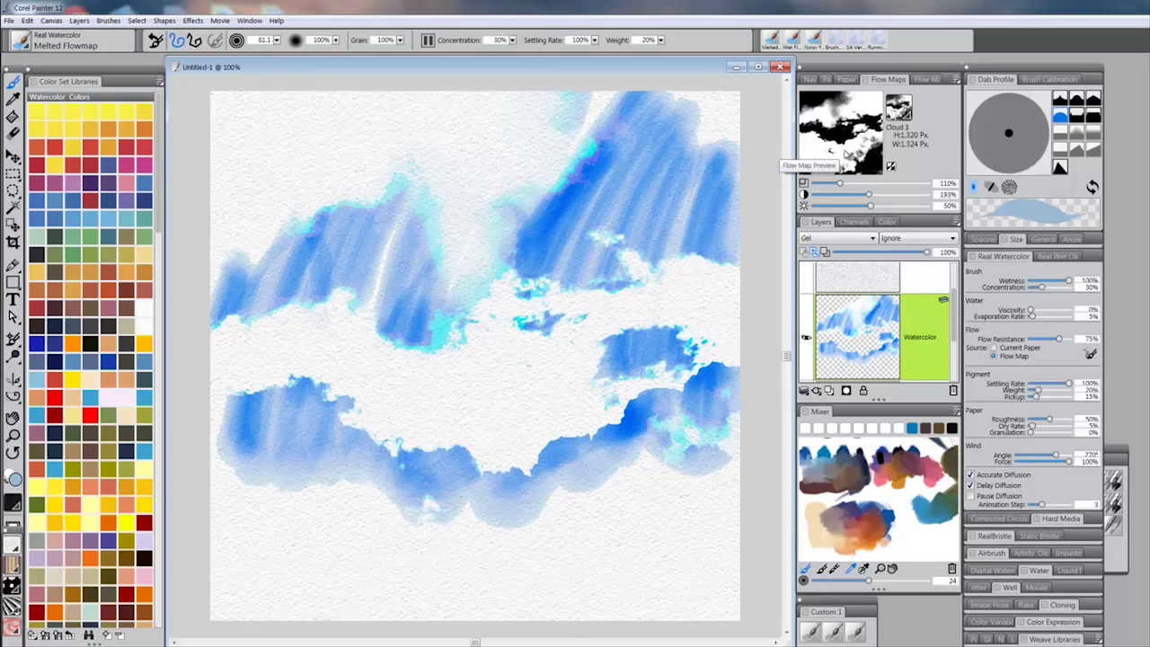